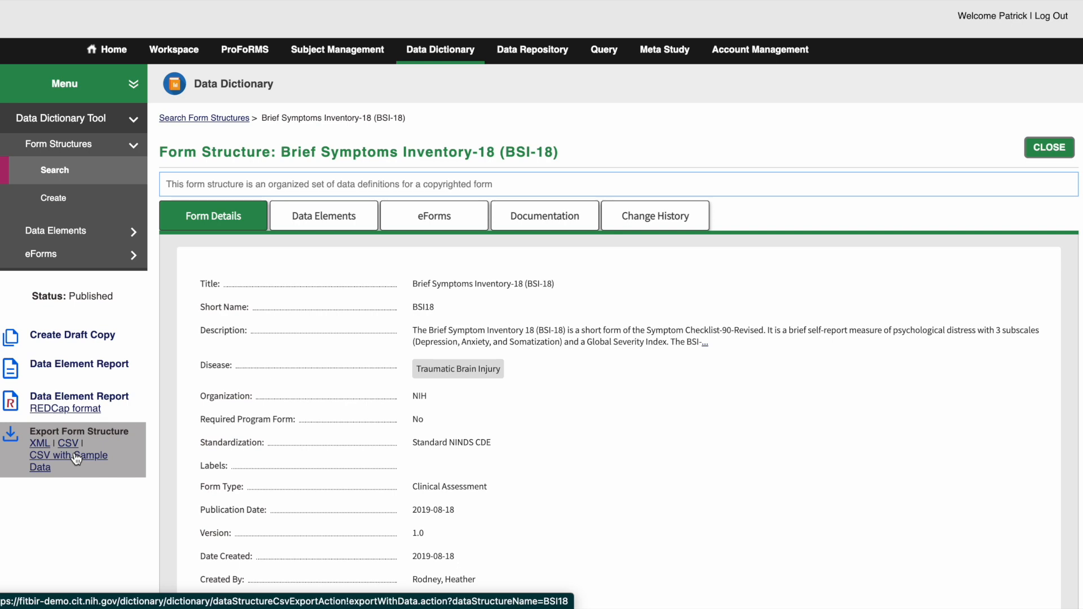
- Export the BSI18 form structure as CSV with sample data and examine its form name, record and GUID cells in Excel
click(76, 458)
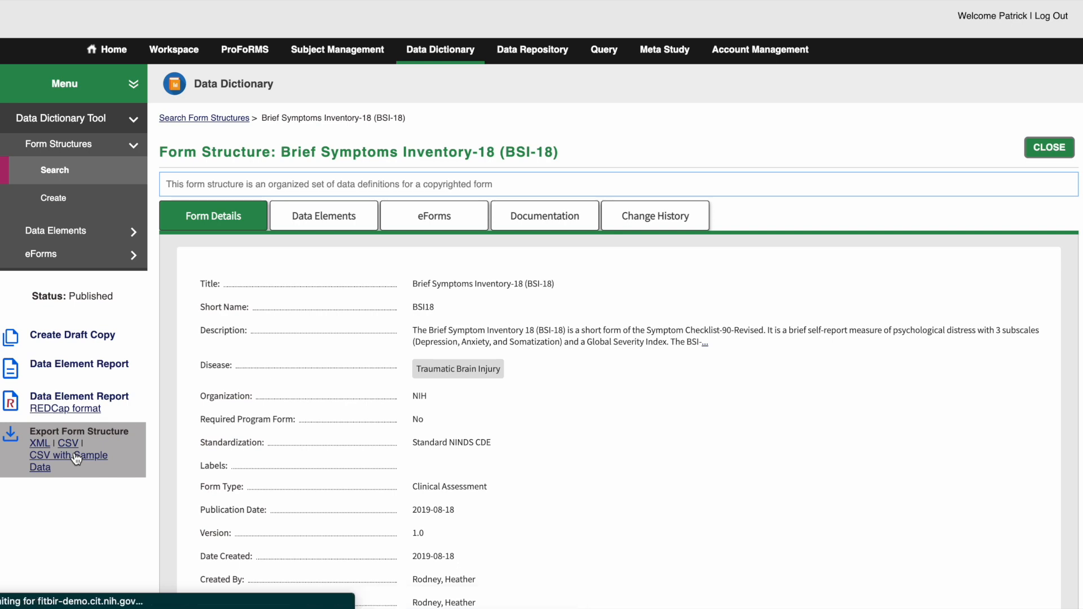
click(76, 593)
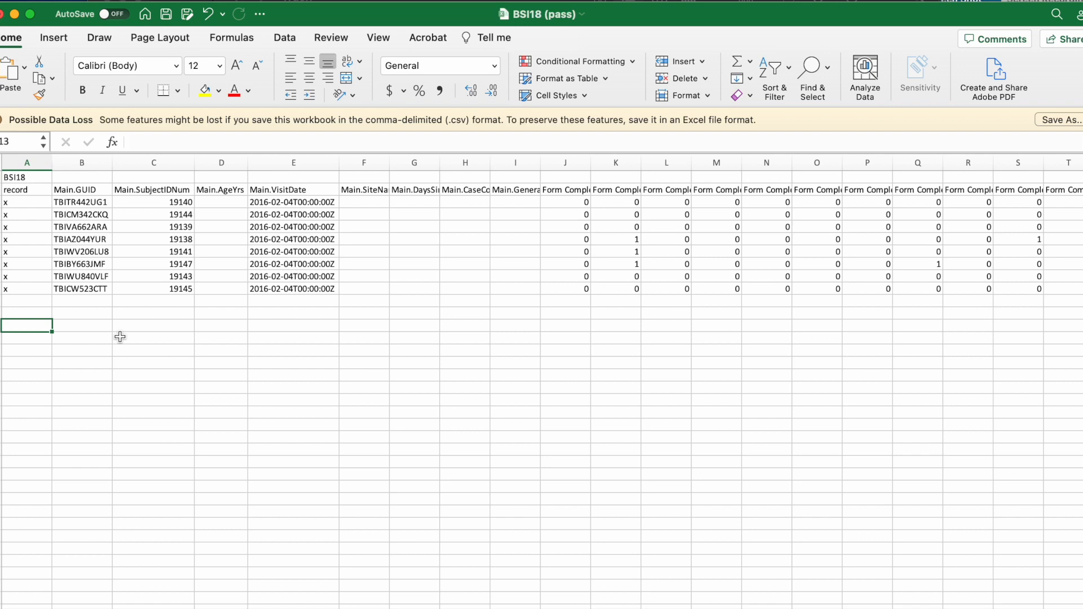
click(21, 179)
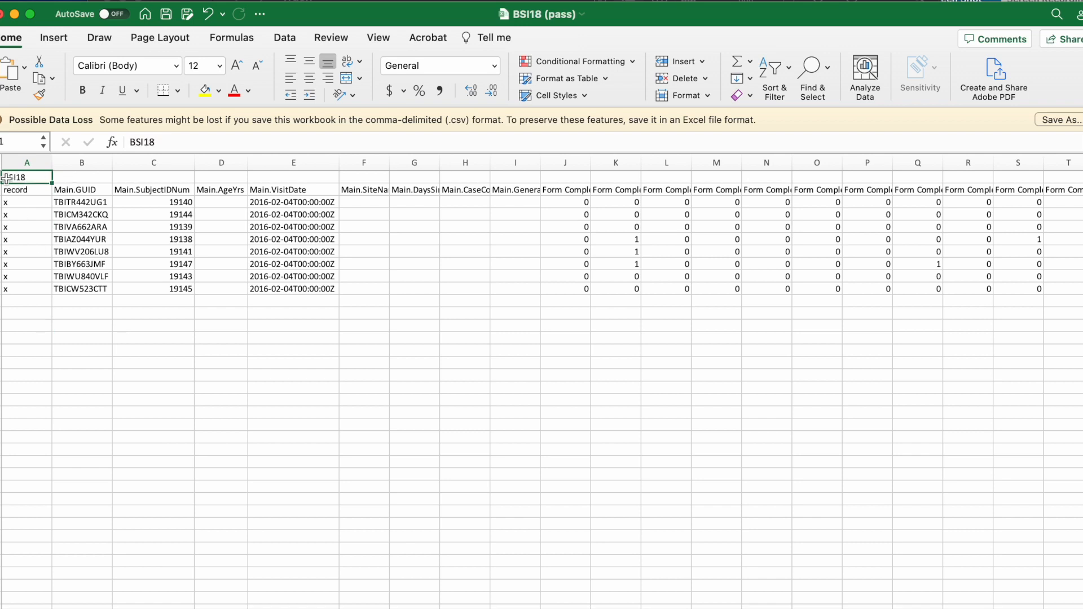
click(40, 190)
drag(40, 190, 34, 293)
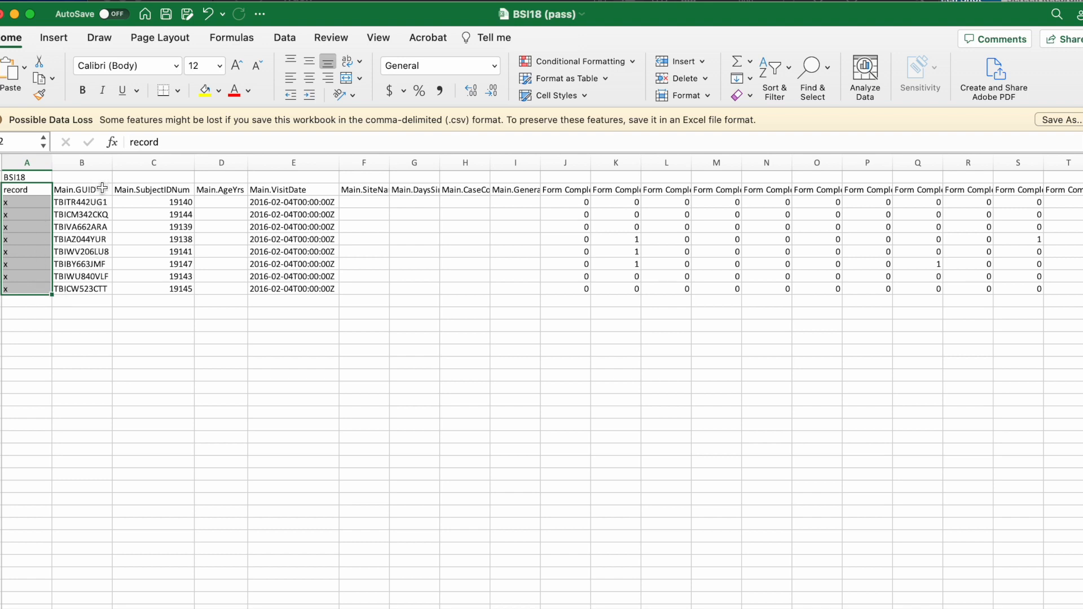
drag(108, 190, 107, 293)
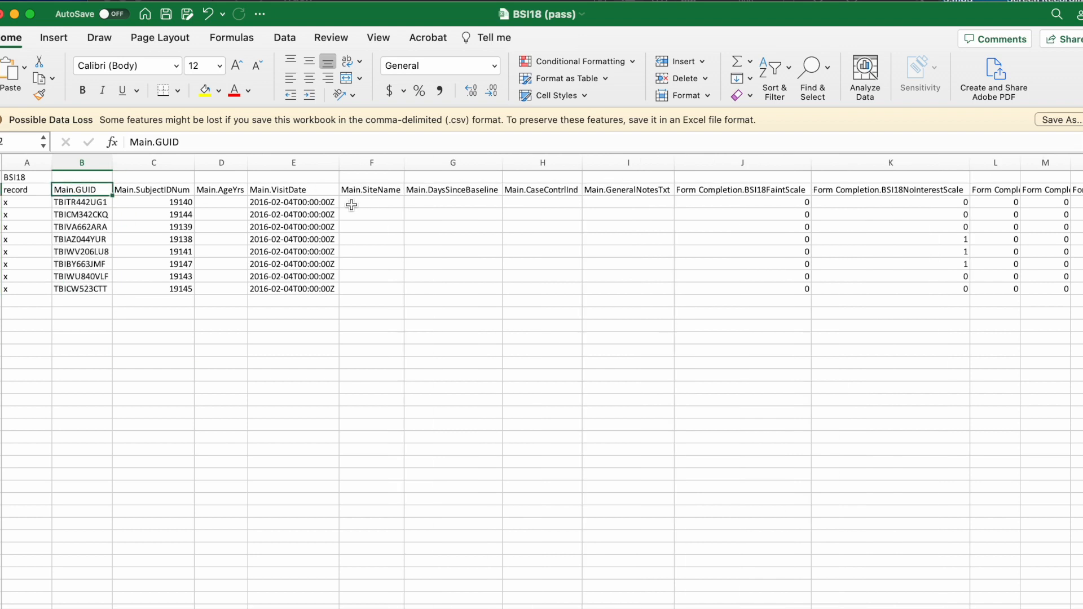
drag(100, 195, 302, 184)
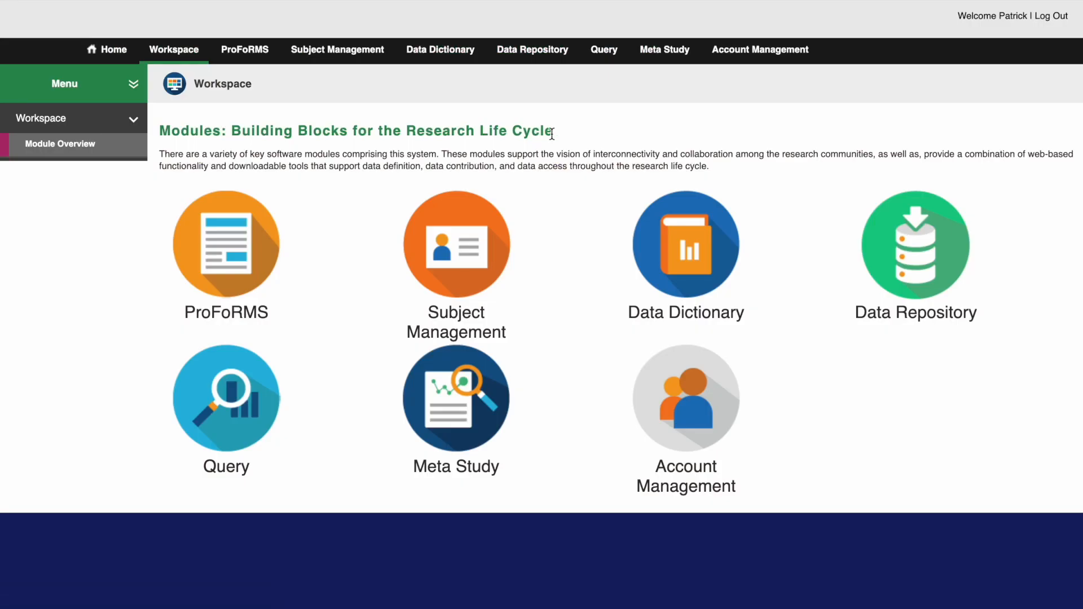
- Return to the FITBIR workspace in the browser and open the Data Repository's Validate and Upload Tool
mouse_move(902, 250)
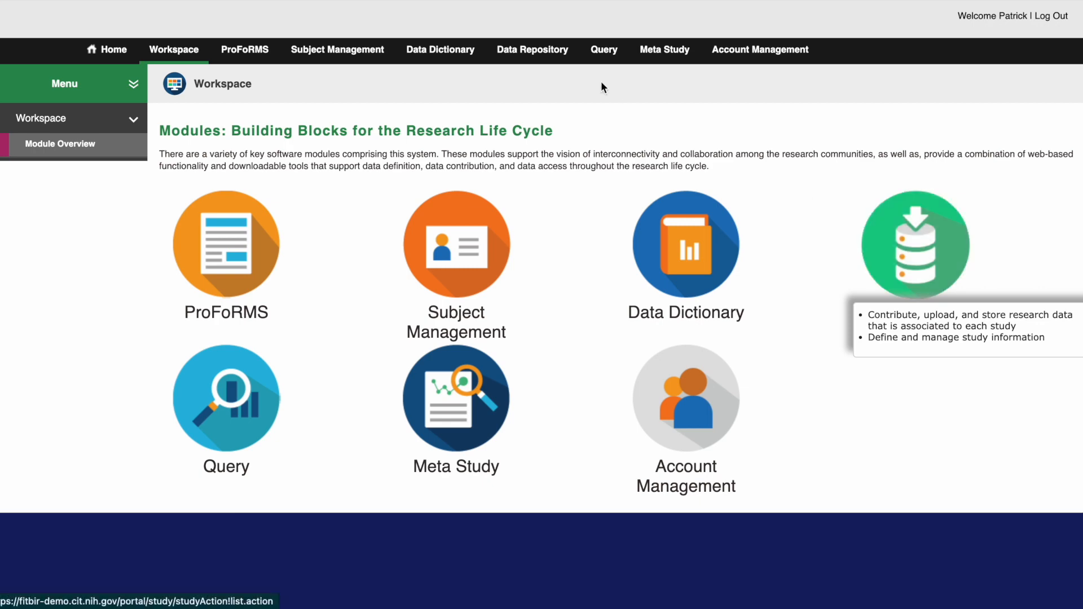
click(859, 235)
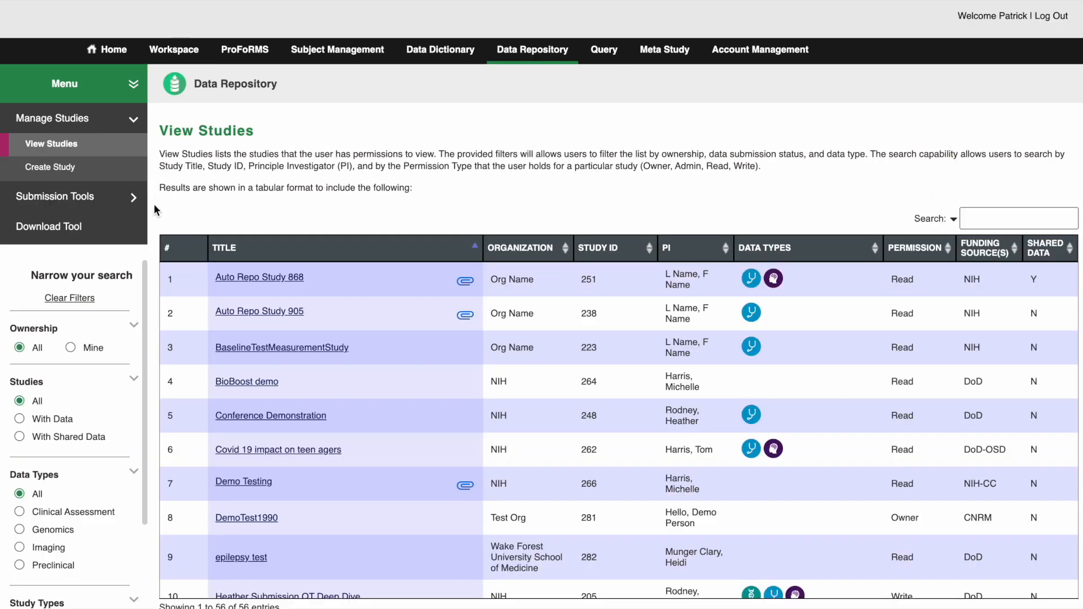
click(135, 198)
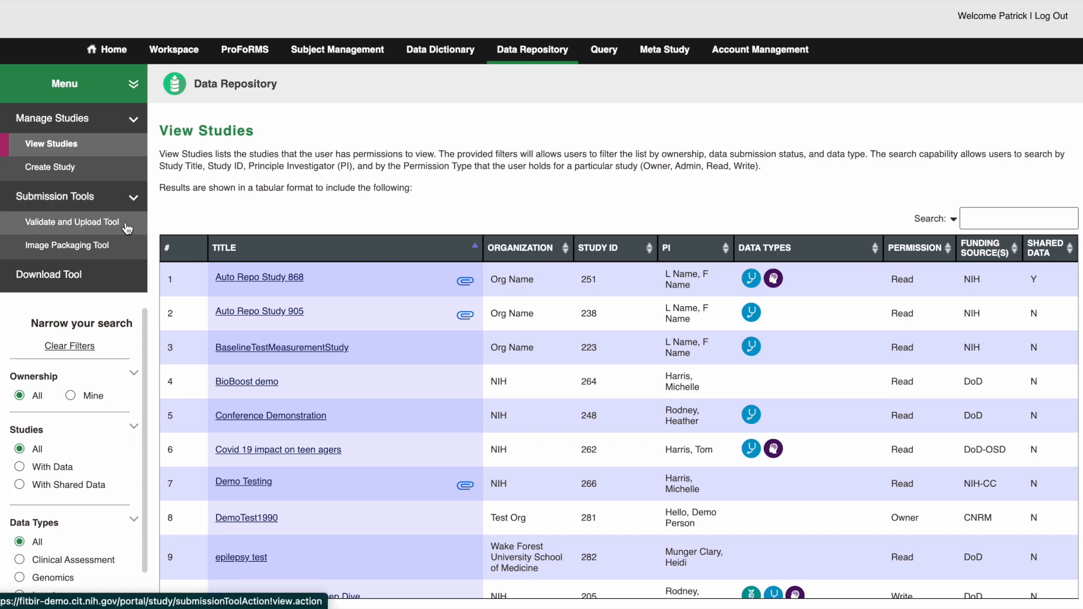
click(125, 221)
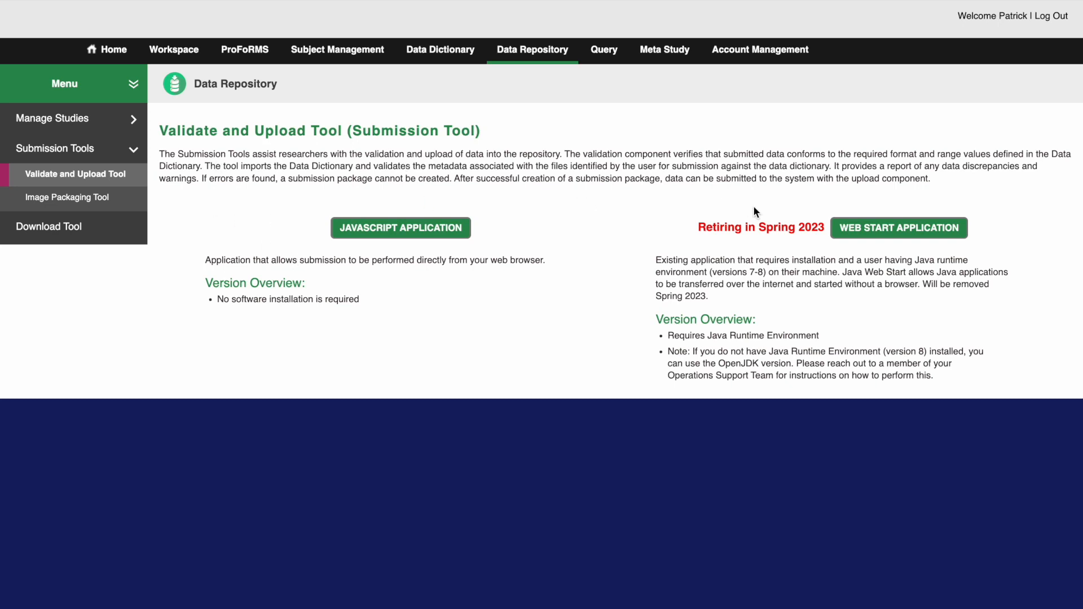
- Launch the JavaScript application version of the submission tool and accept its data privacy terms
drag(698, 228, 825, 228)
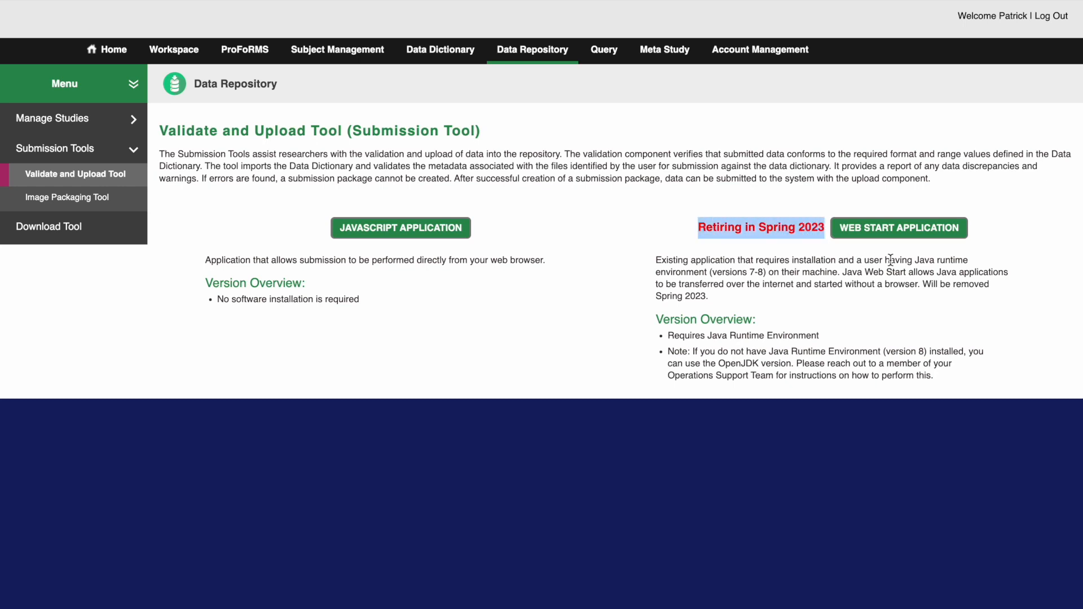
click(626, 262)
click(370, 231)
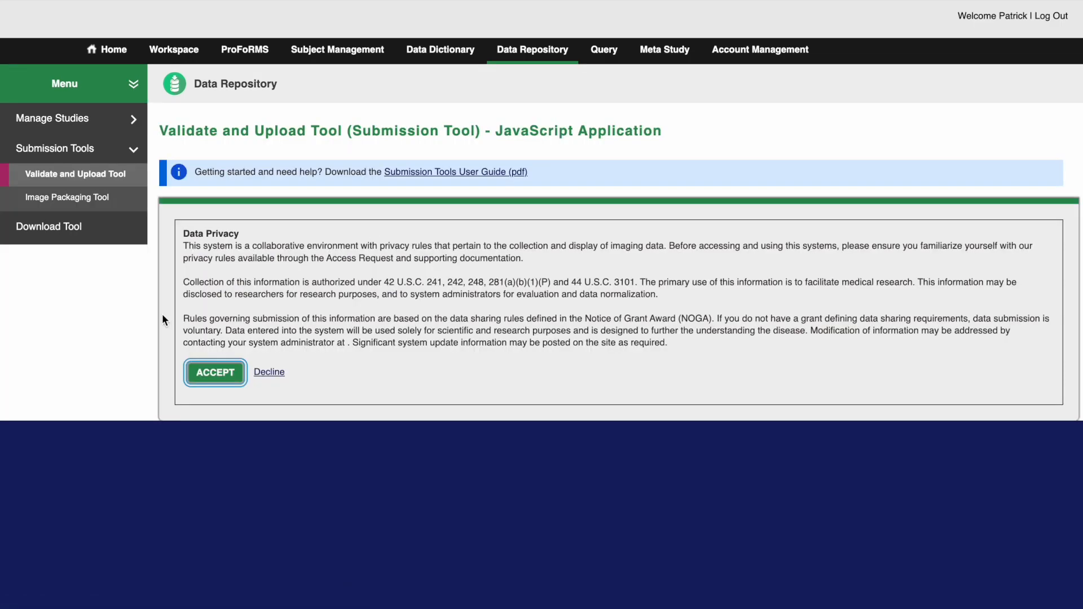
click(218, 373)
click(191, 172)
drag(273, 174, 384, 172)
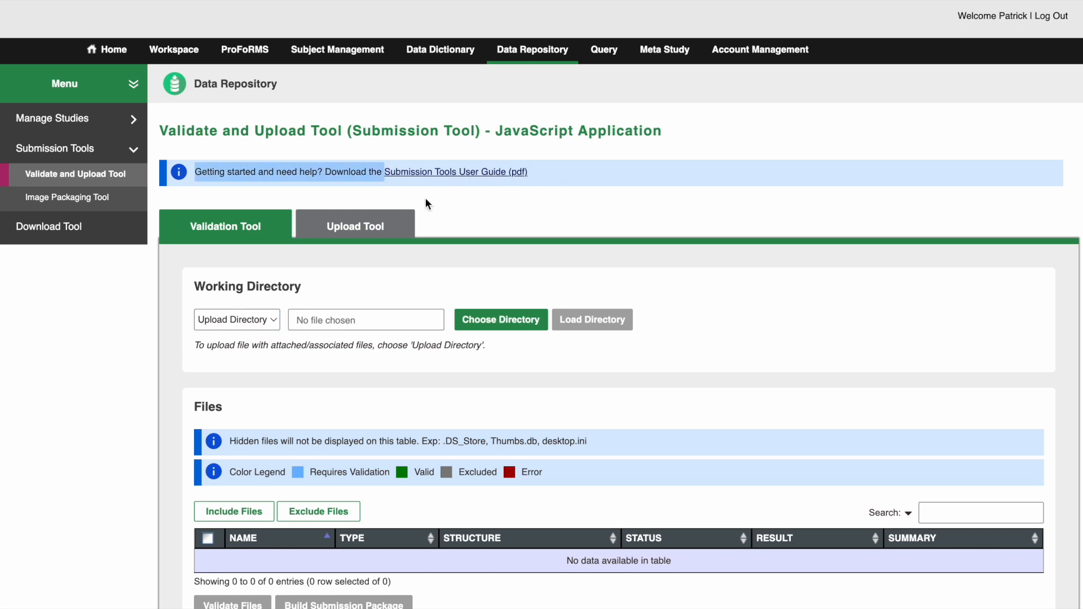
click(449, 201)
- Set the working directory type to Upload Files and load BSI18 (fail).csv and BSI18 (pass).csv from the Submisison Tool folder
scroll(388, 264, down, 3)
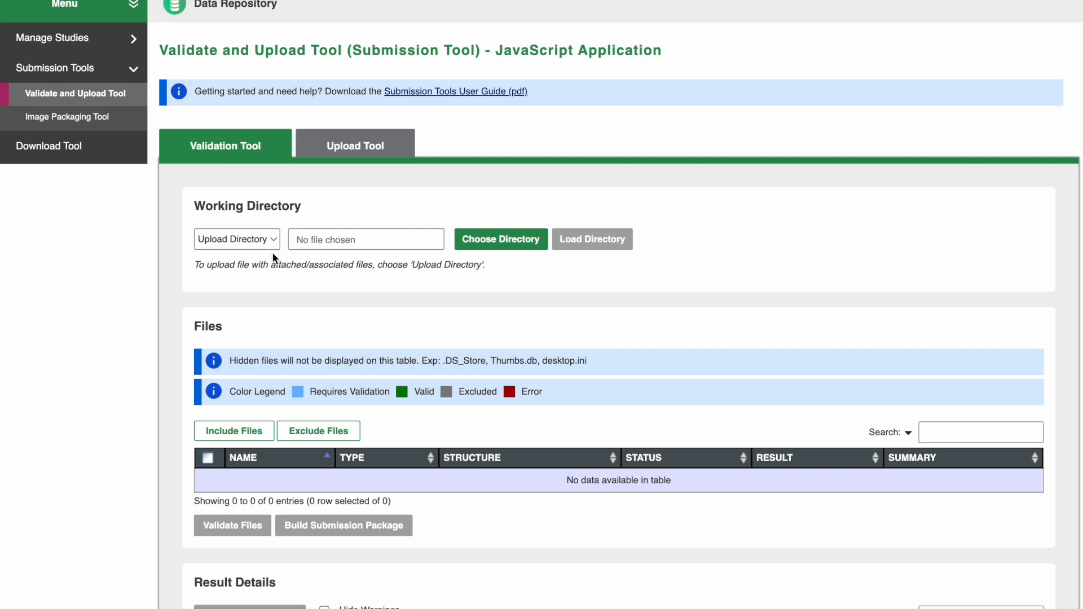
click(265, 240)
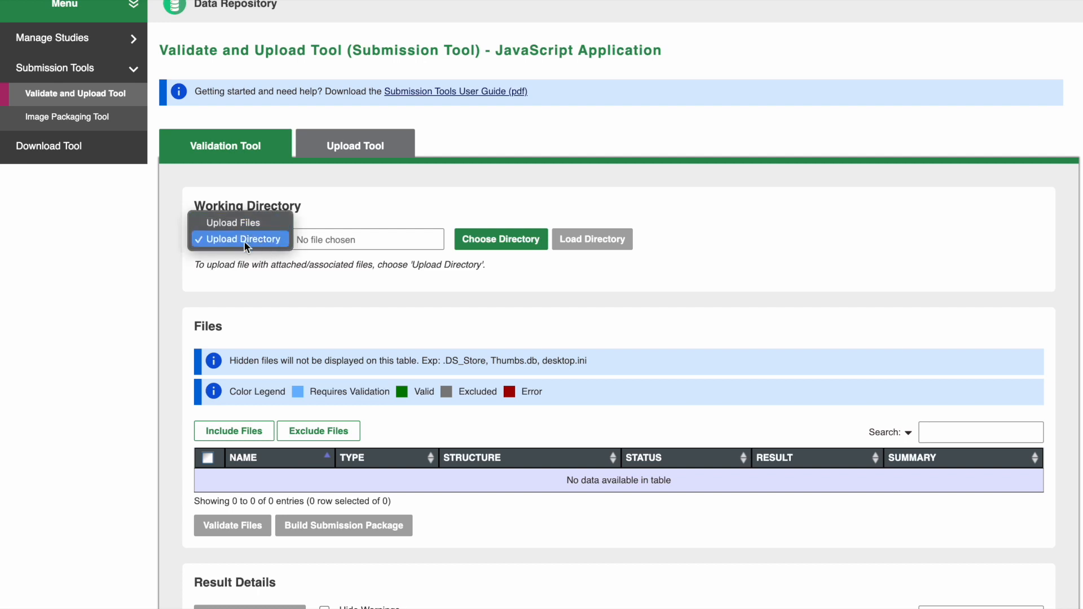
click(271, 223)
click(476, 237)
click(376, 207)
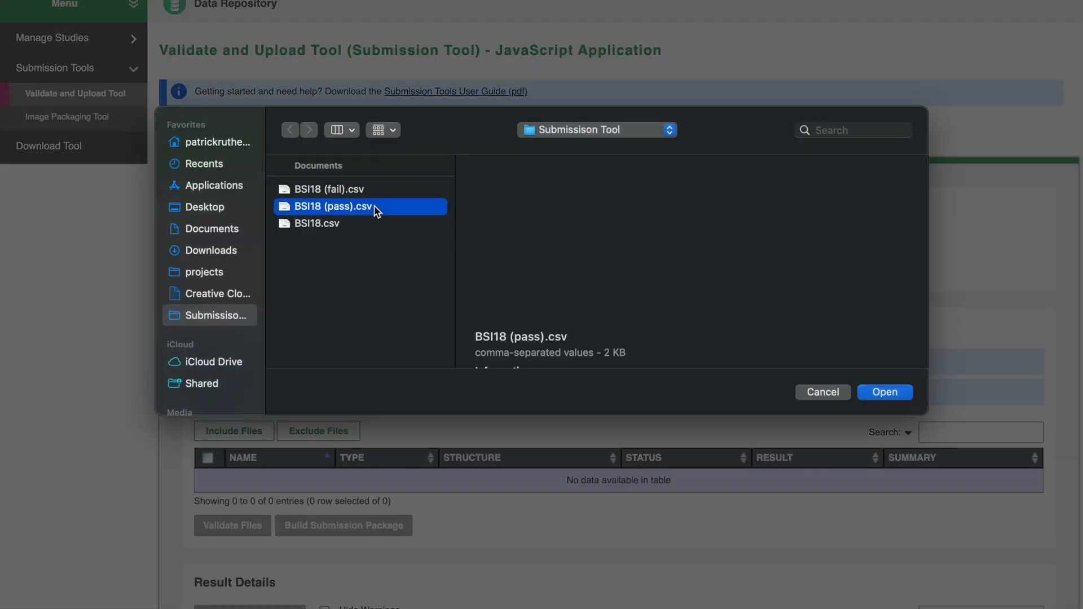
shift+click(401, 190)
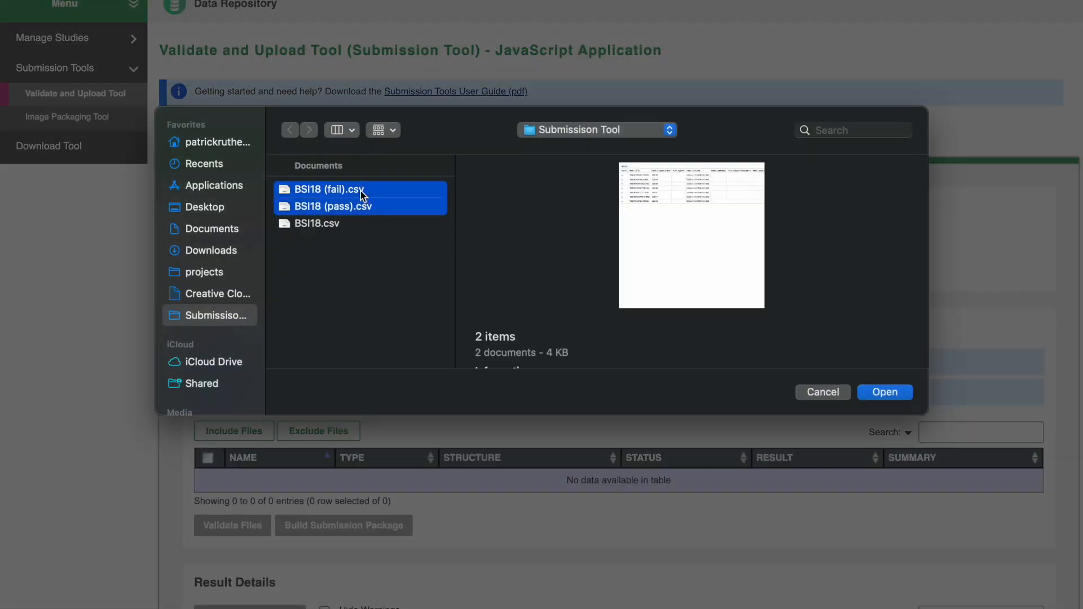
click(877, 393)
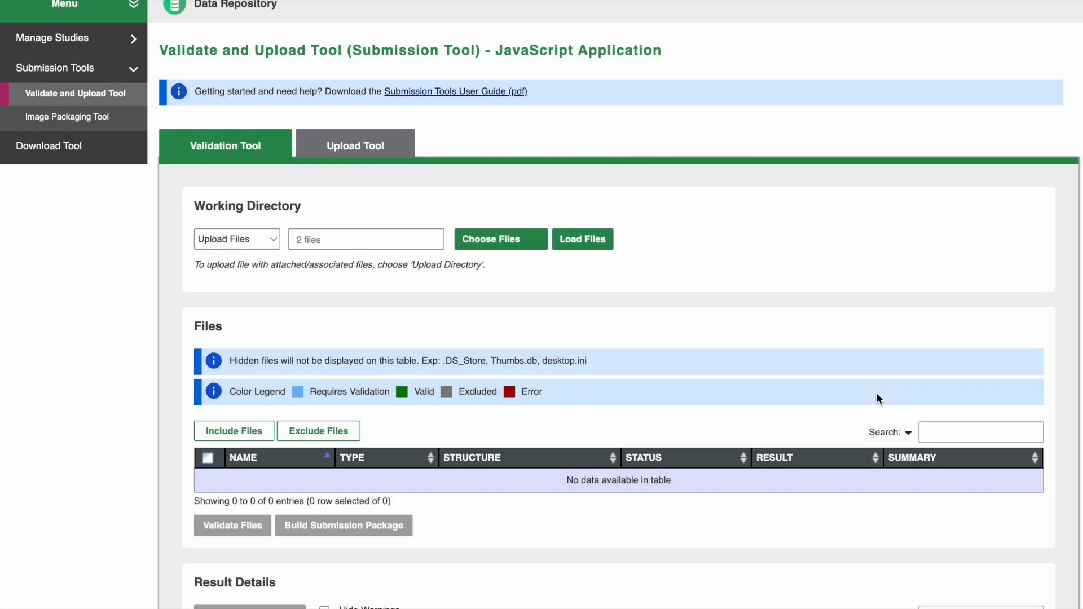
scroll(476, 288, down, 3)
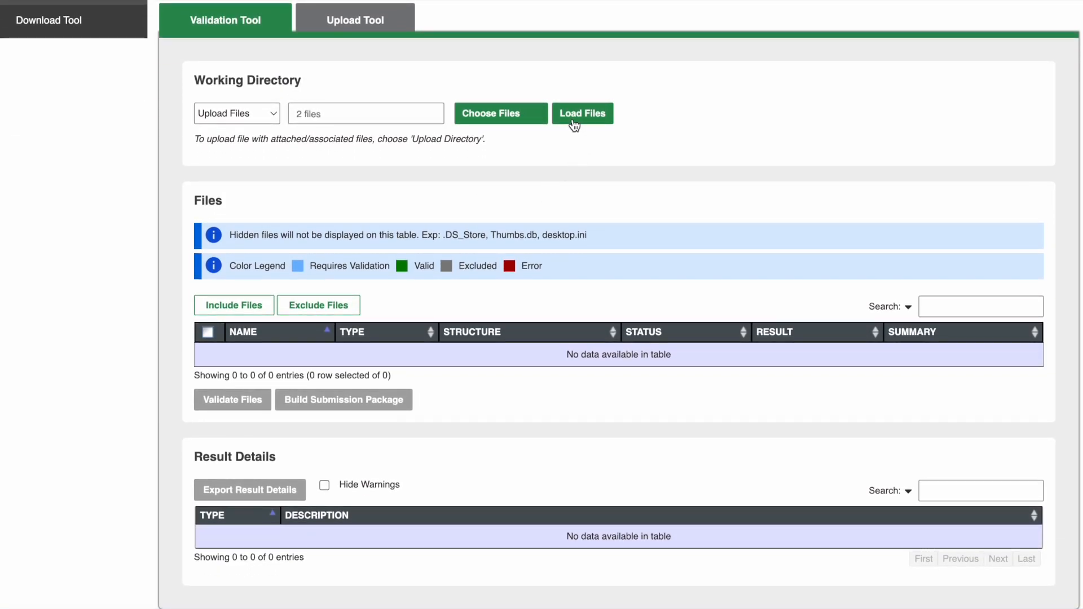
click(583, 114)
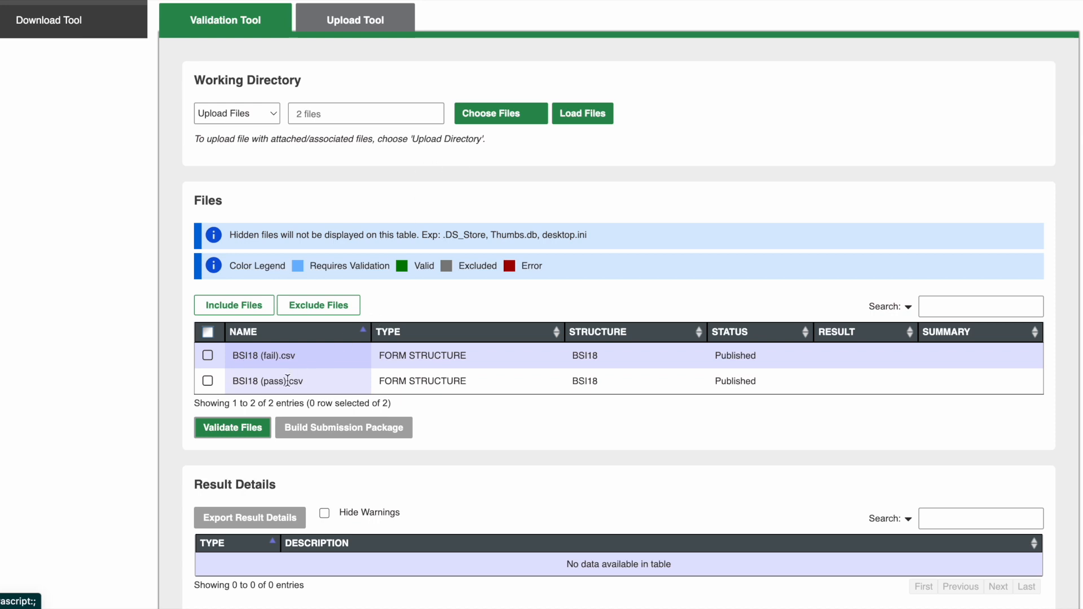
- Exclude BSI18 (fail).csv from the files to validate and include it again
click(208, 355)
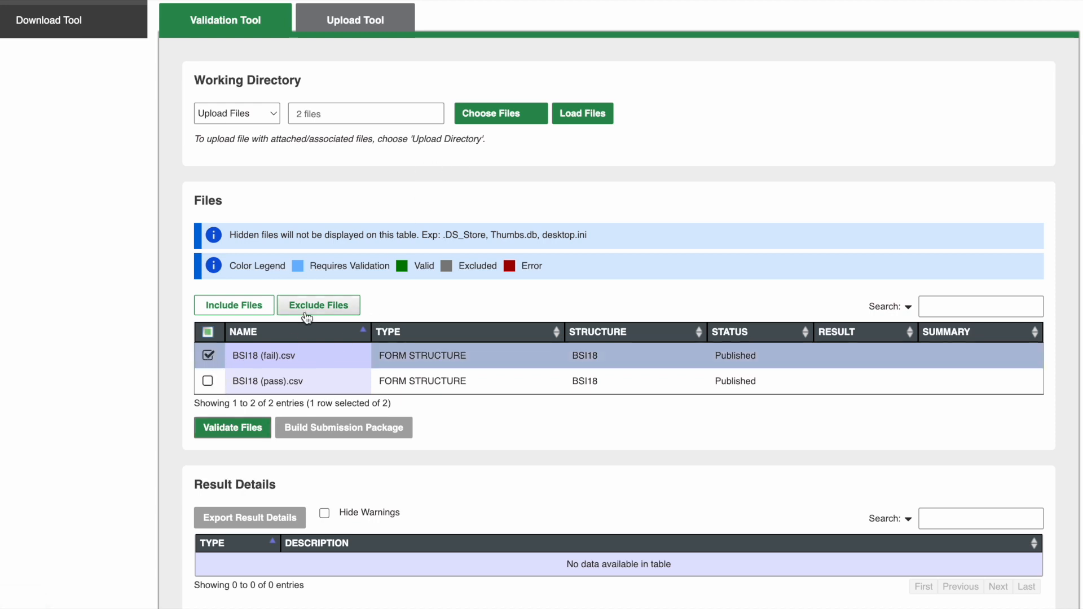
click(303, 310)
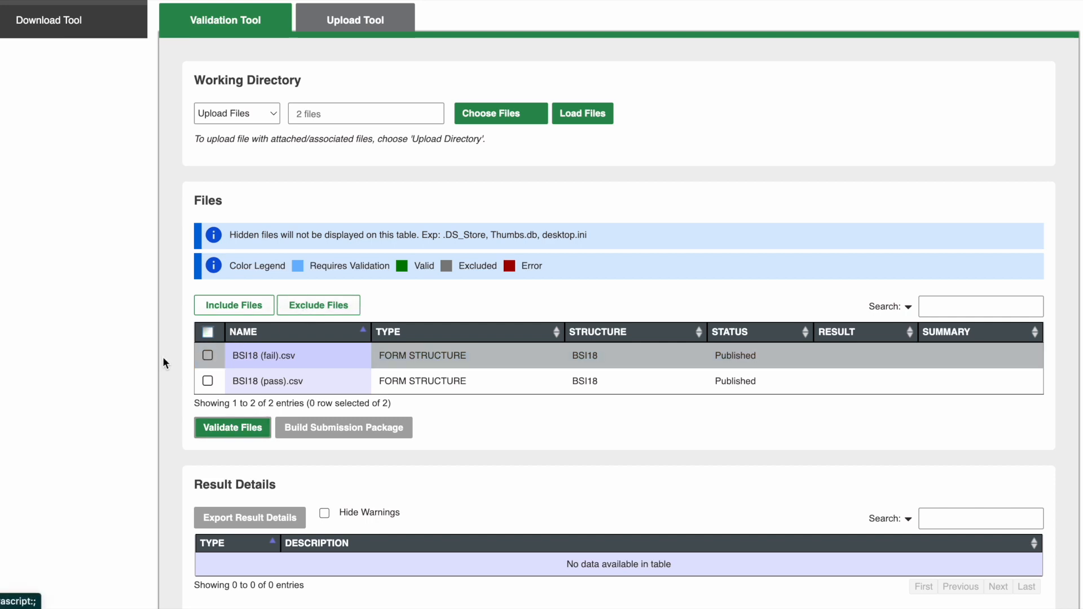
drag(456, 267, 496, 266)
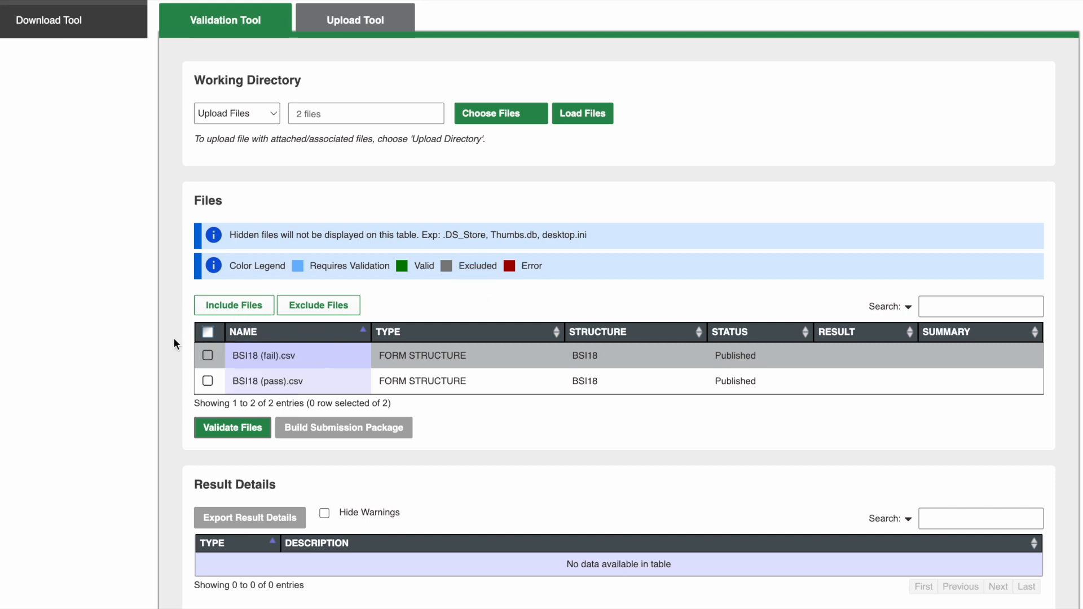
click(207, 356)
click(234, 305)
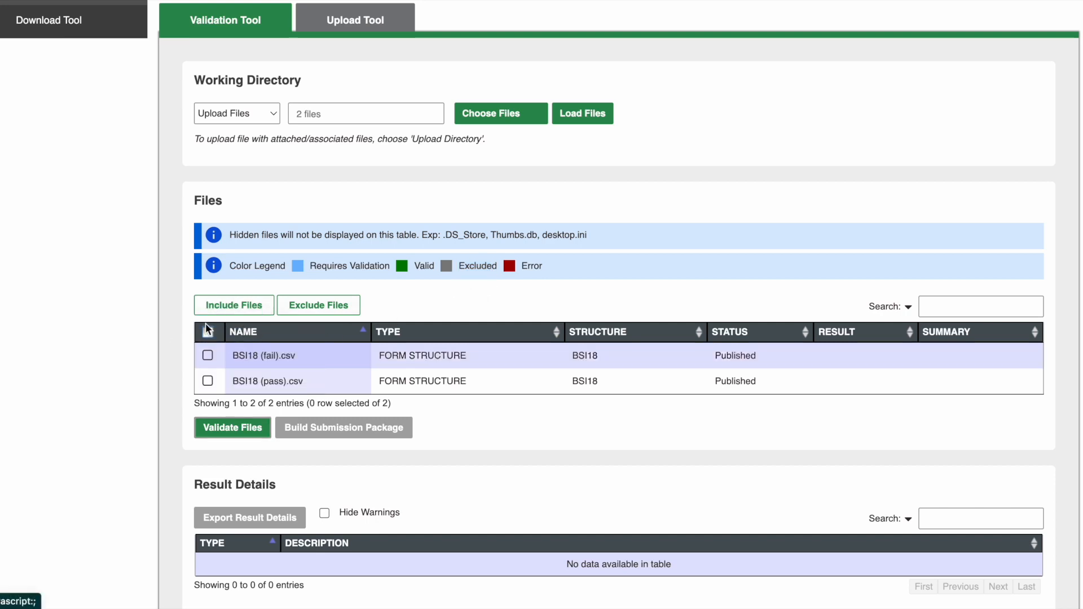
- Validate both loaded BSI18 files, close the message dialog and check the result summary of BSI18 (pass).csv
click(239, 433)
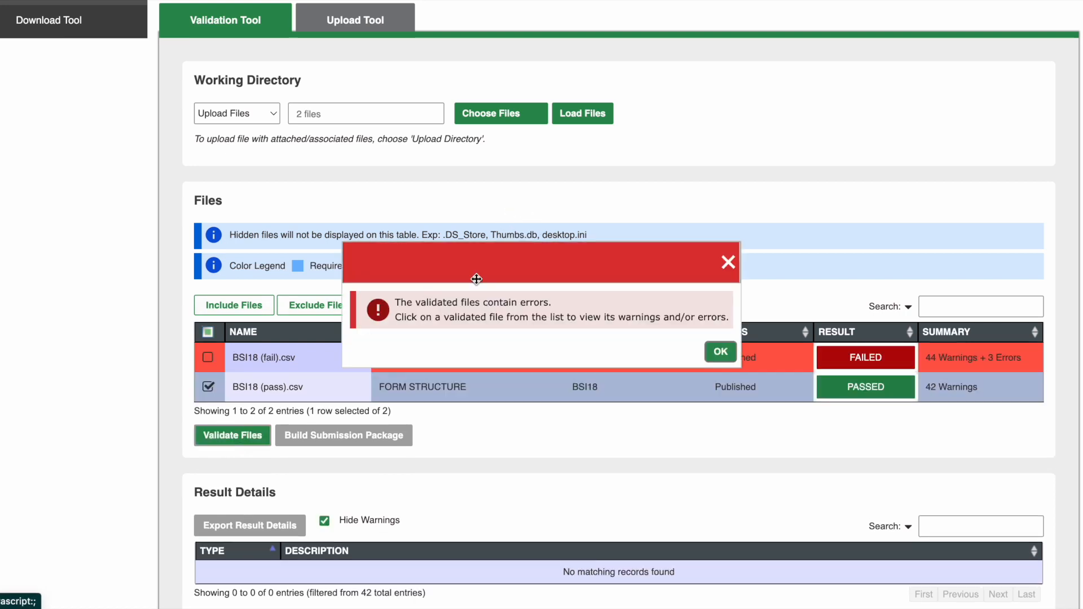
click(720, 352)
scroll(707, 449, down, 1)
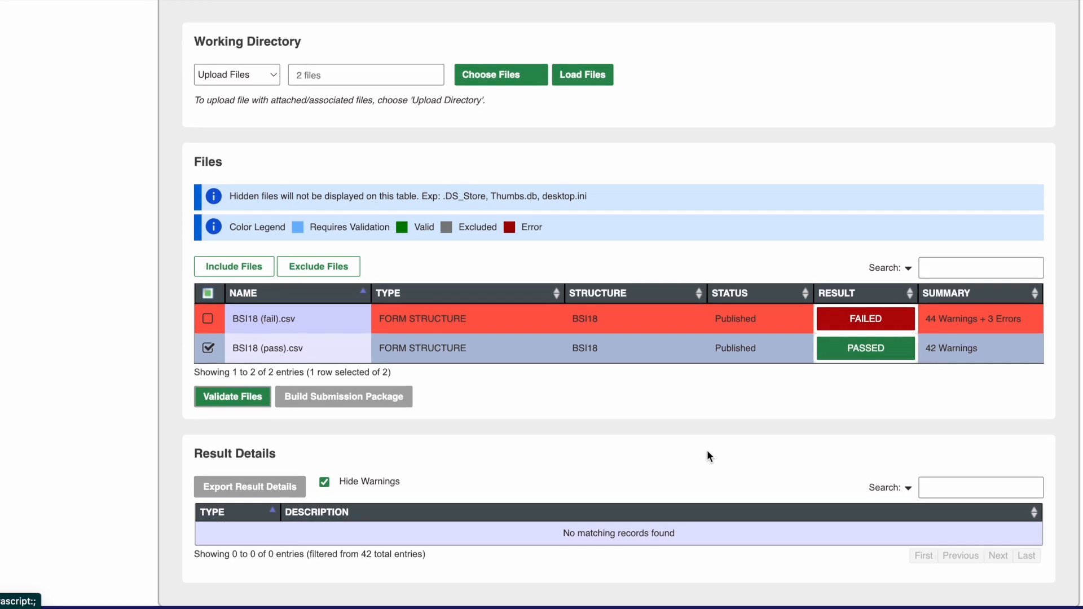
drag(926, 353, 981, 353)
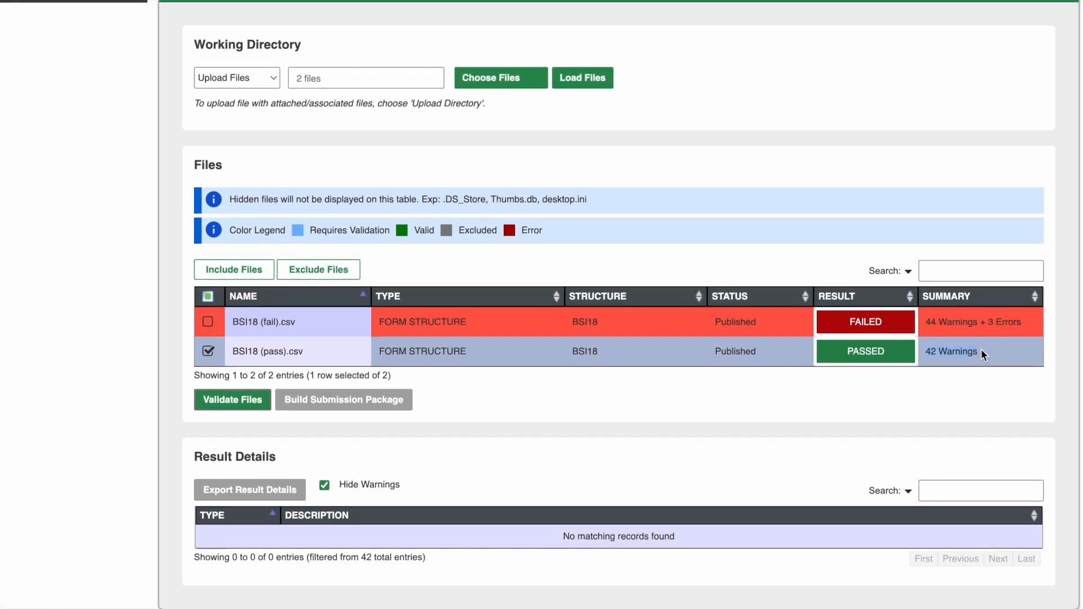
- Unhide the warnings and review the result details of BSI18 (pass).csv, adding BSI18 (fail).csv to the selection to view its errors
click(433, 354)
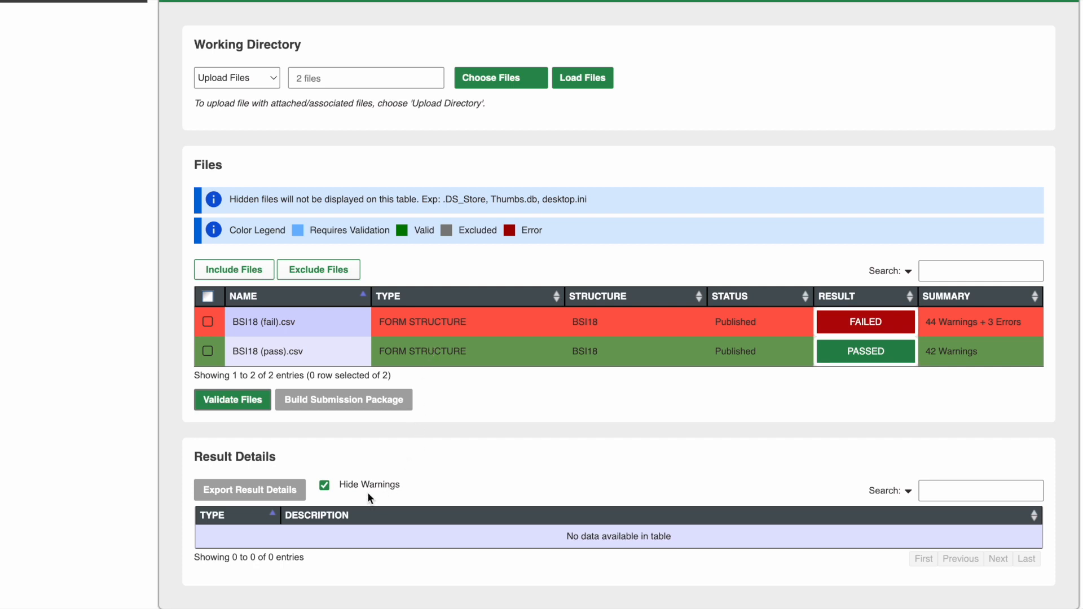
click(326, 487)
click(431, 348)
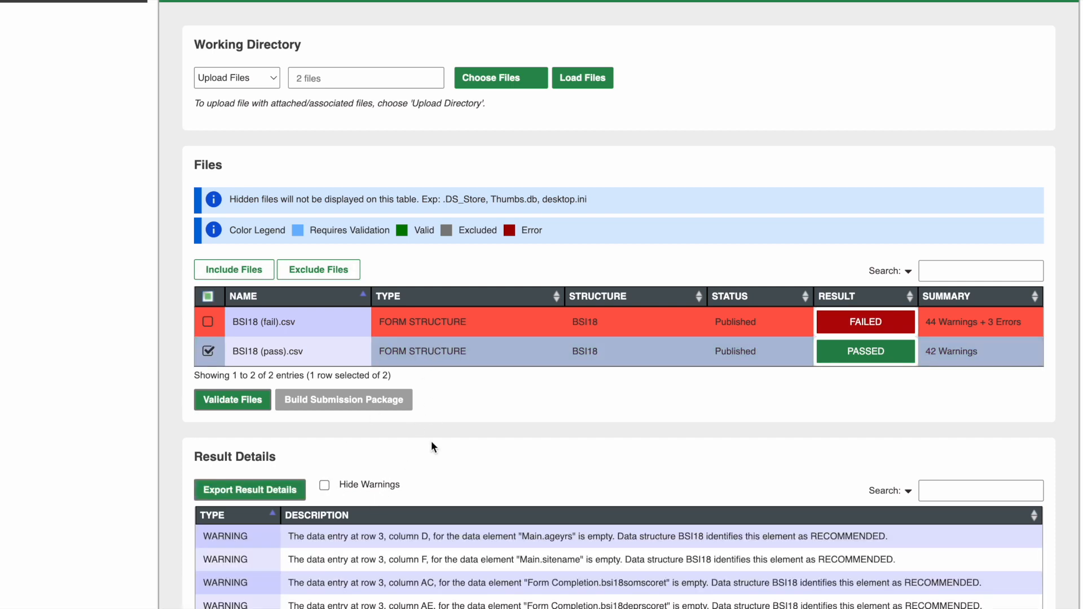
scroll(431, 446, down, 1)
scroll(431, 447, down, 1)
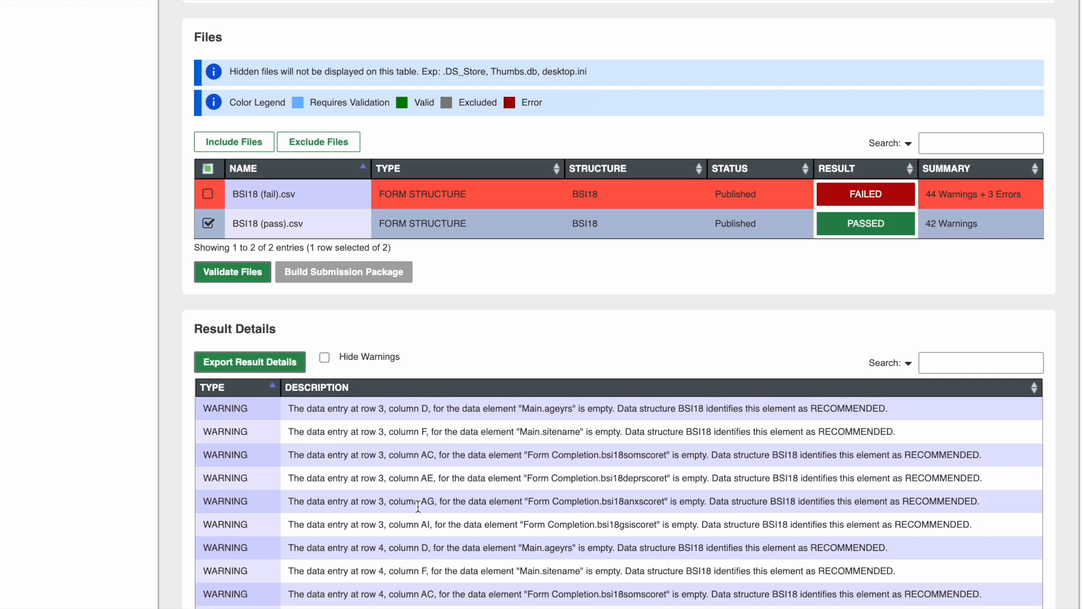
scroll(418, 509, up, 1)
scroll(417, 509, up, 1)
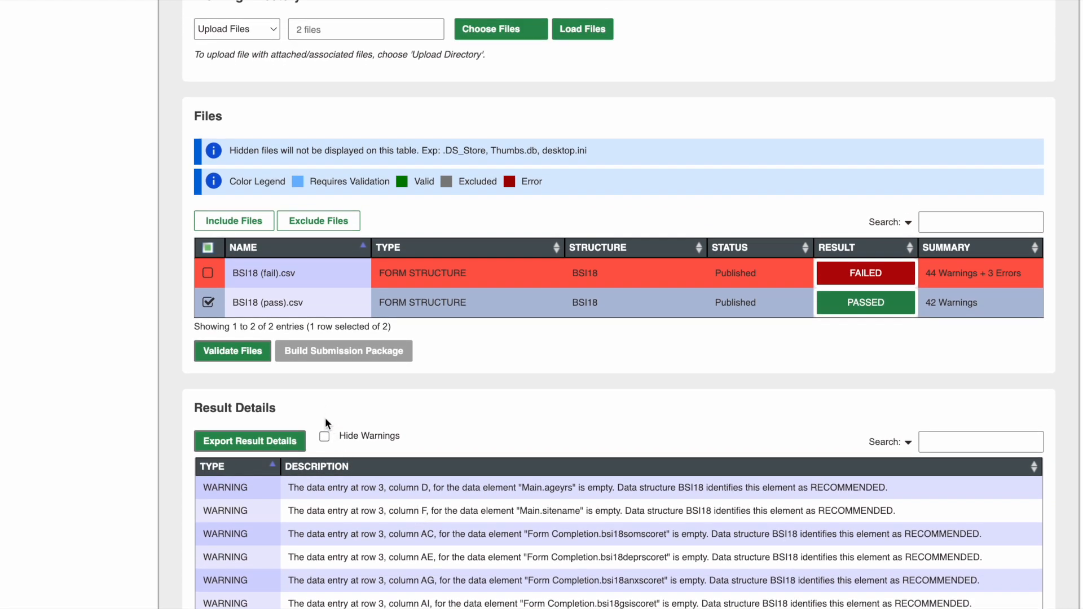
click(415, 270)
scroll(422, 409, down, 3)
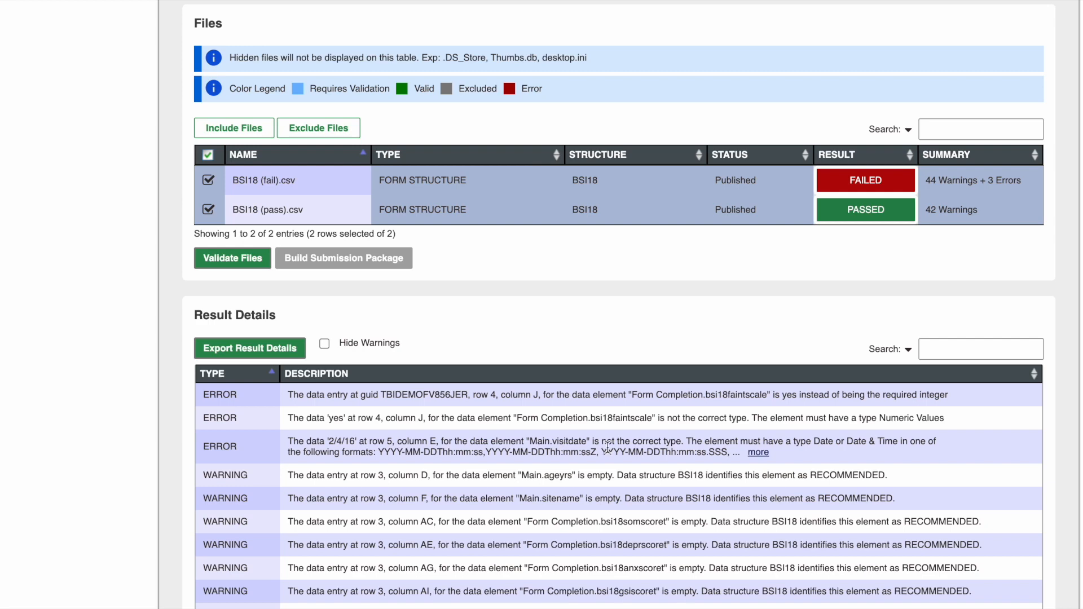
- Export the errors and warnings of both files as BSI_Errors_Validation and open the exported text file
click(256, 350)
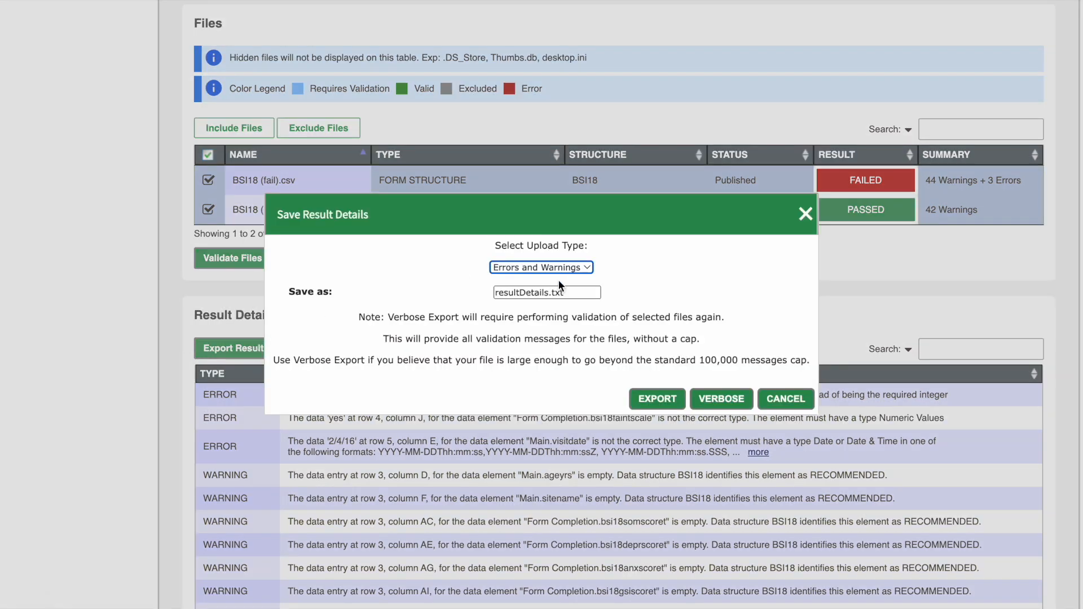
drag(569, 292, 441, 295)
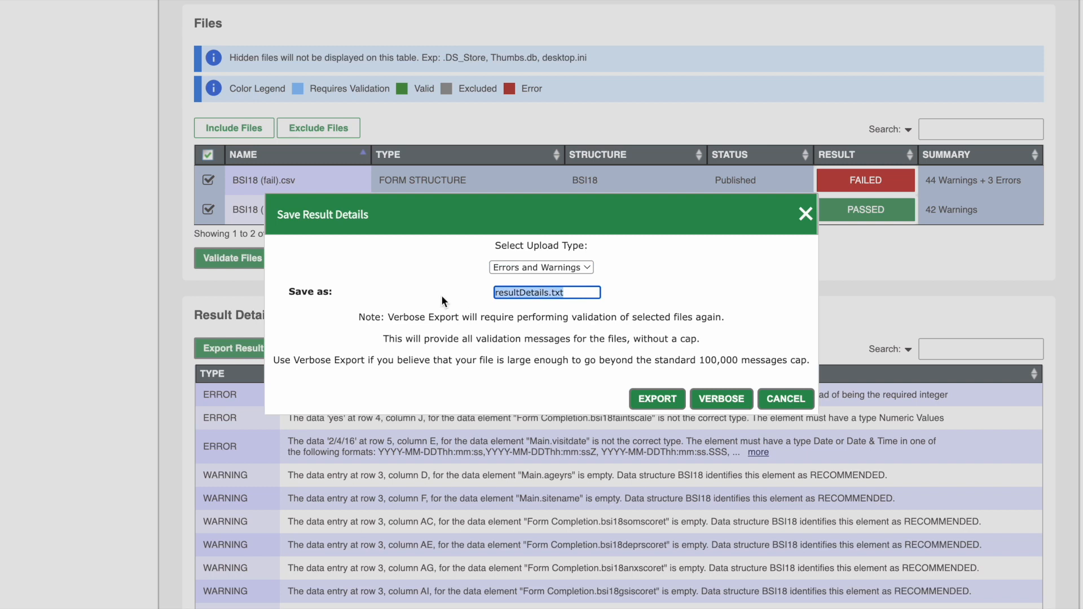
text(BSI_Errors_Validation)
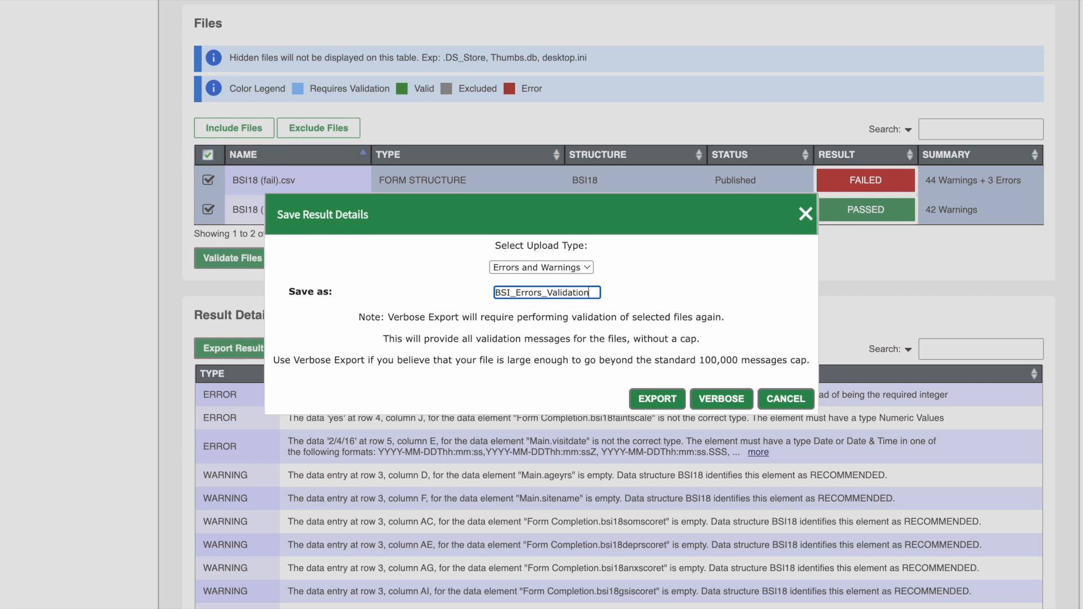
click(678, 401)
click(52, 592)
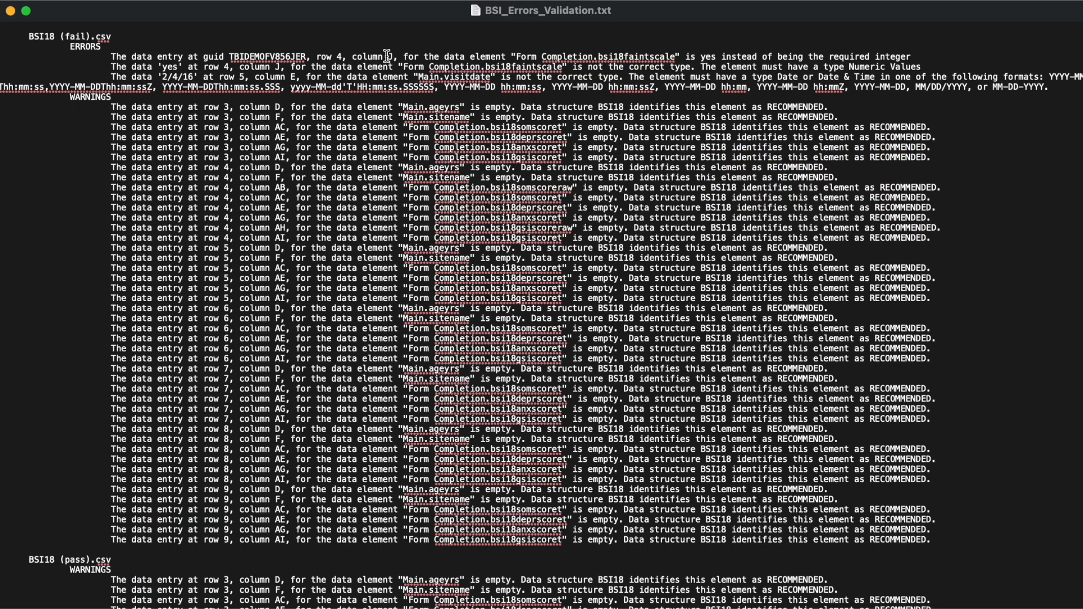
- Highlight the row 4, column J error in the exported file and switch to Excel to set that BSI18 (fail) cell to 1
triple_click(453, 58)
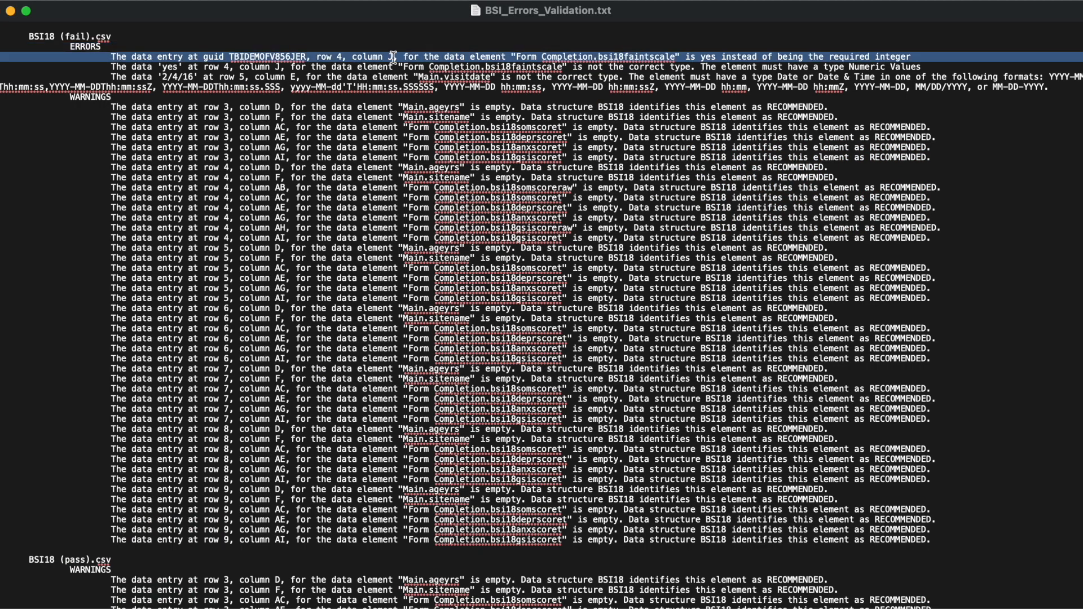
drag(316, 16, 592, 28)
click(252, 24)
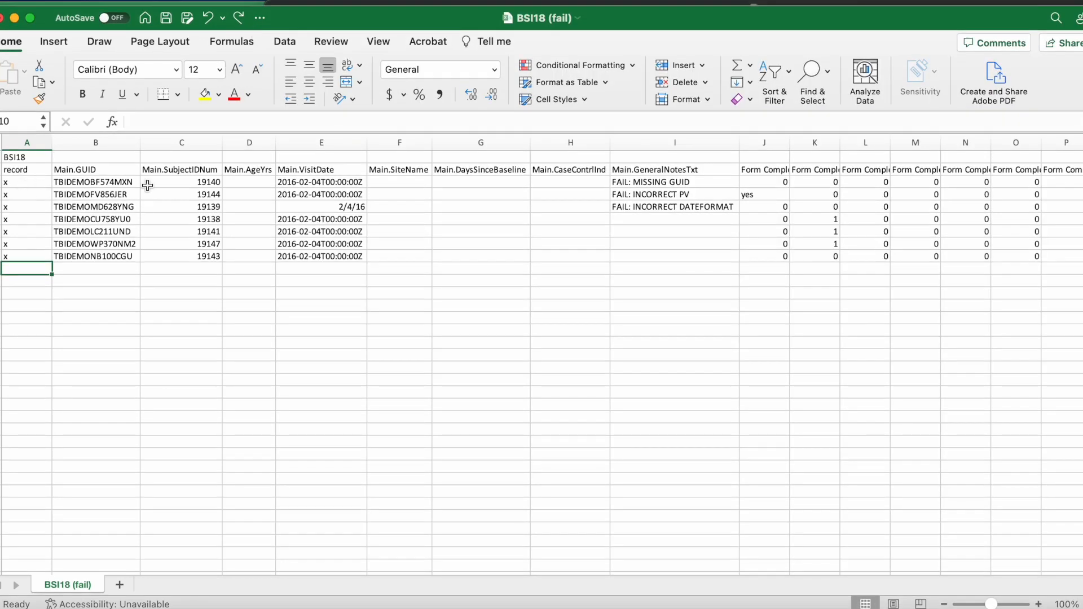
click(747, 197)
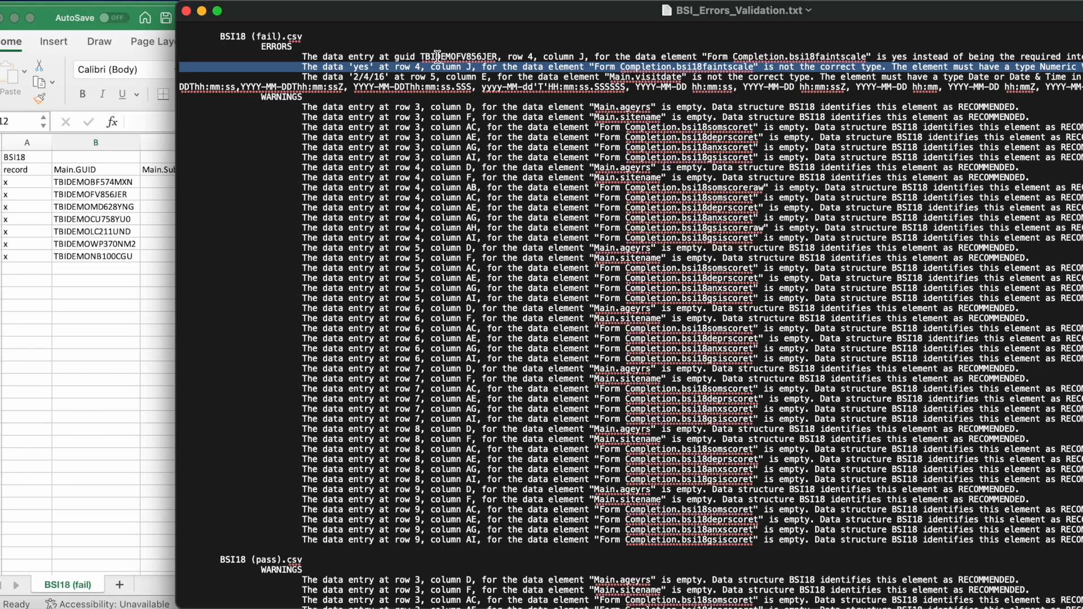
- Examine the exported error about the row 5, column E visit date and its accepted date formats
click(350, 77)
drag(352, 76, 416, 77)
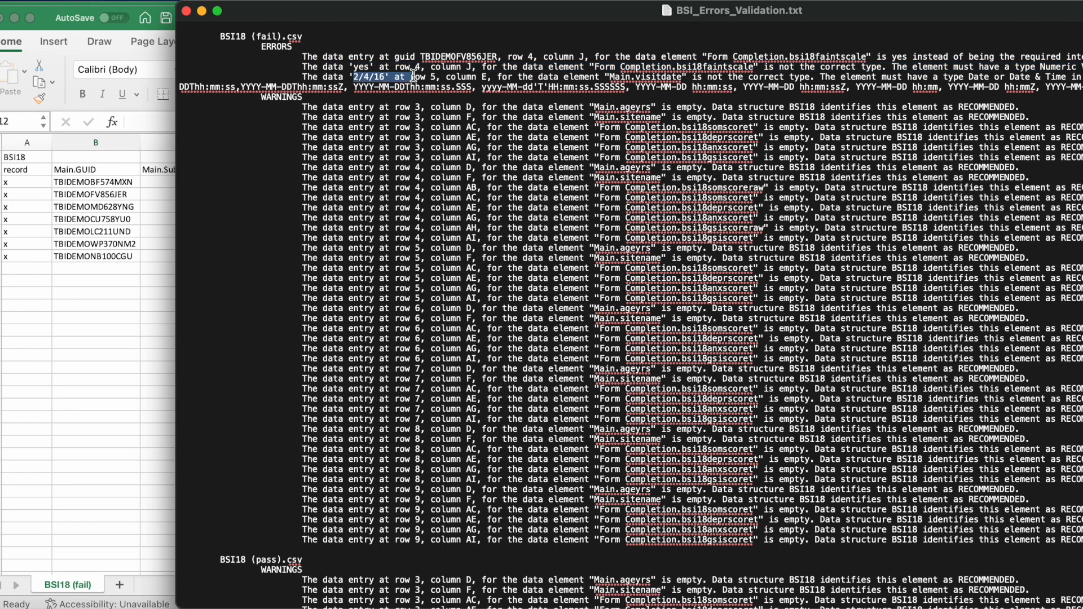
click(855, 77)
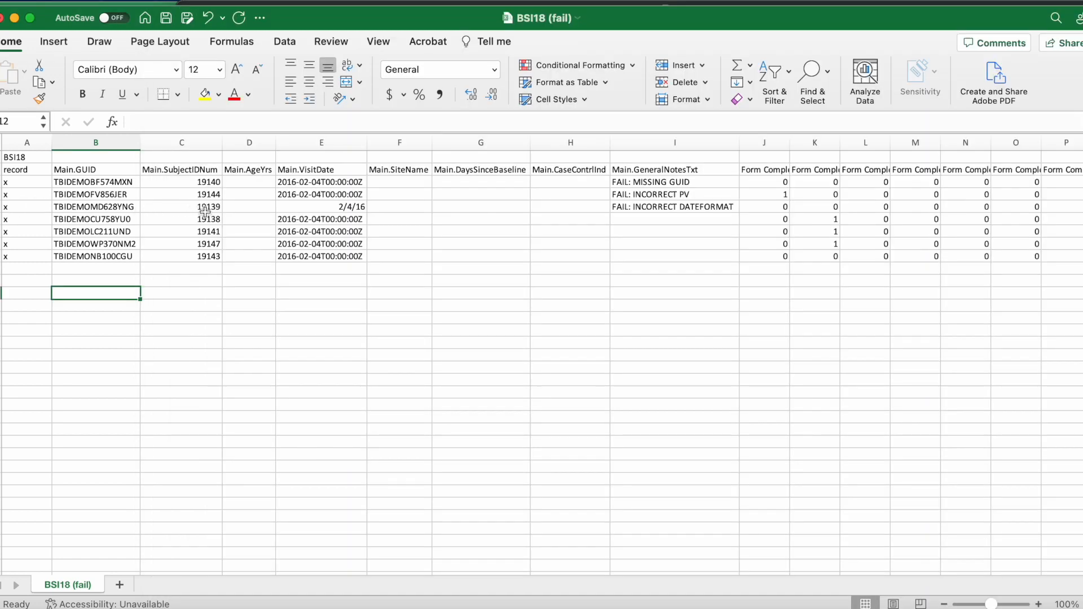
- In BSI18 (fail) in Excel, rewrite the row 5 Main.VisitDate in the 2016-02-04T00:00:00Z format used by the neighbouring rows
click(326, 208)
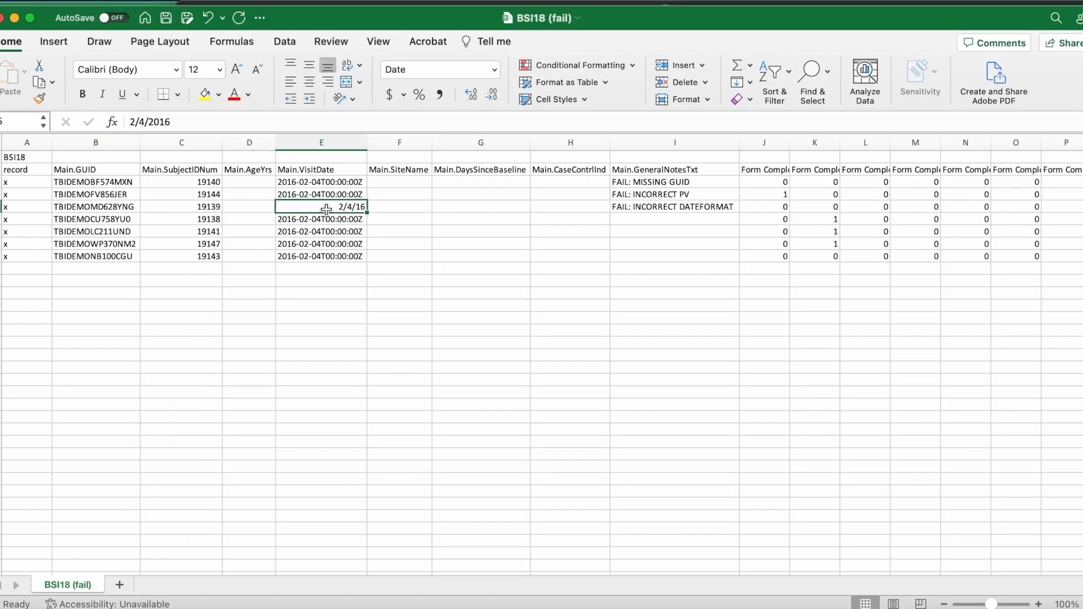
double_click(327, 208)
drag(365, 207, 346, 208)
key(super+x)
key(Home)
key(super+v)
text(-04-0)
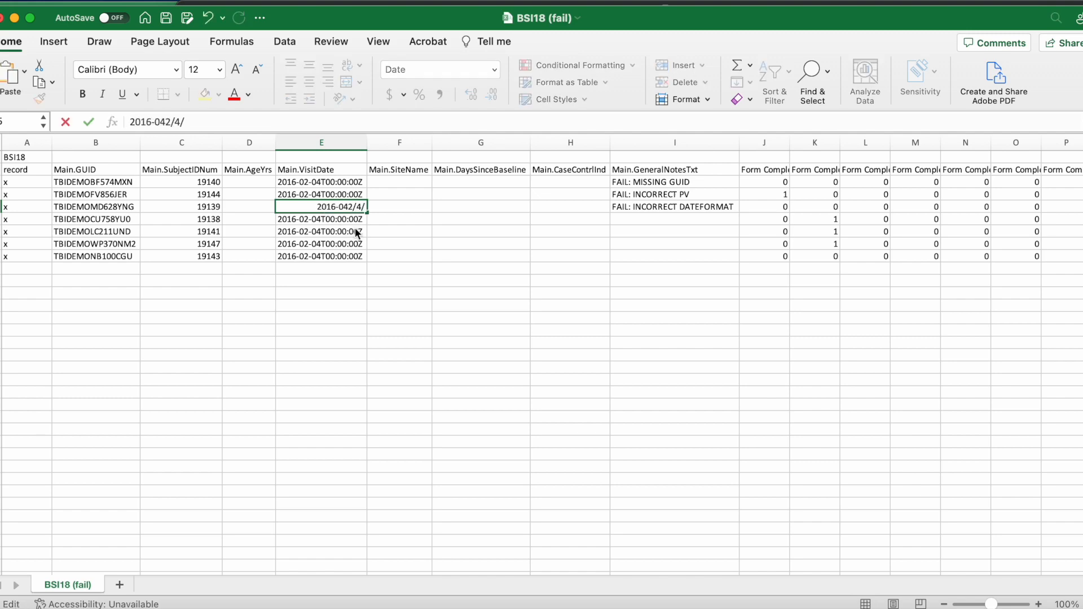
key(End)
key(BackSpace)
key(BackSpace)
key(BackSpace)
text(T00:00:)
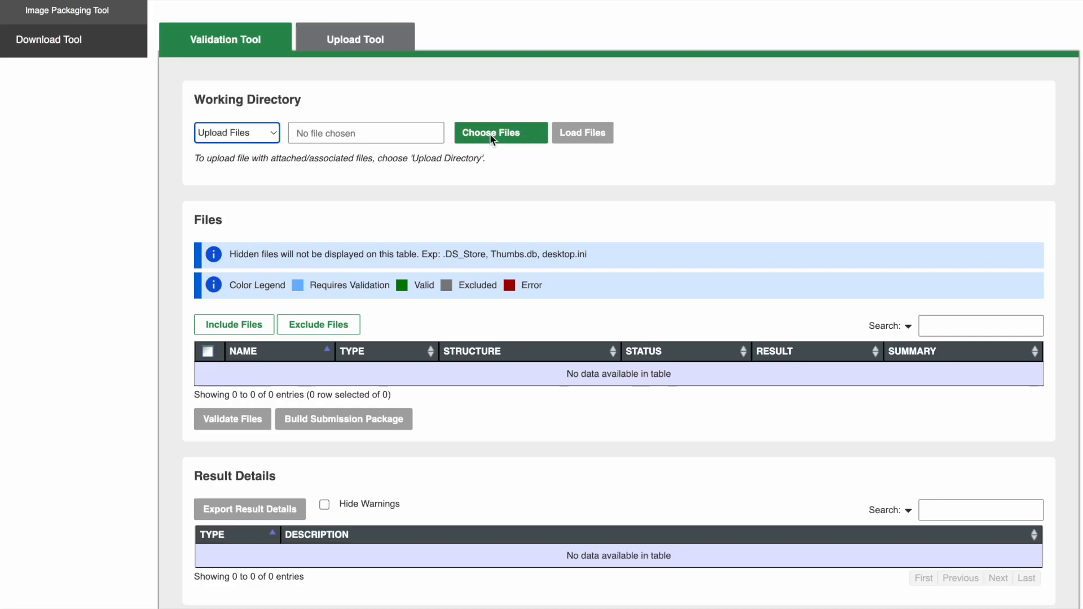
- Switch back to the Validation Tool and load BSI18 (fail).csv and BSI18 (pass).csv from the Submisison Tool folder
click(492, 133)
mouse_move(351, 193)
mouse_down()
mouse_move(282, 195)
mouse_move(343, 213)
mouse_up()
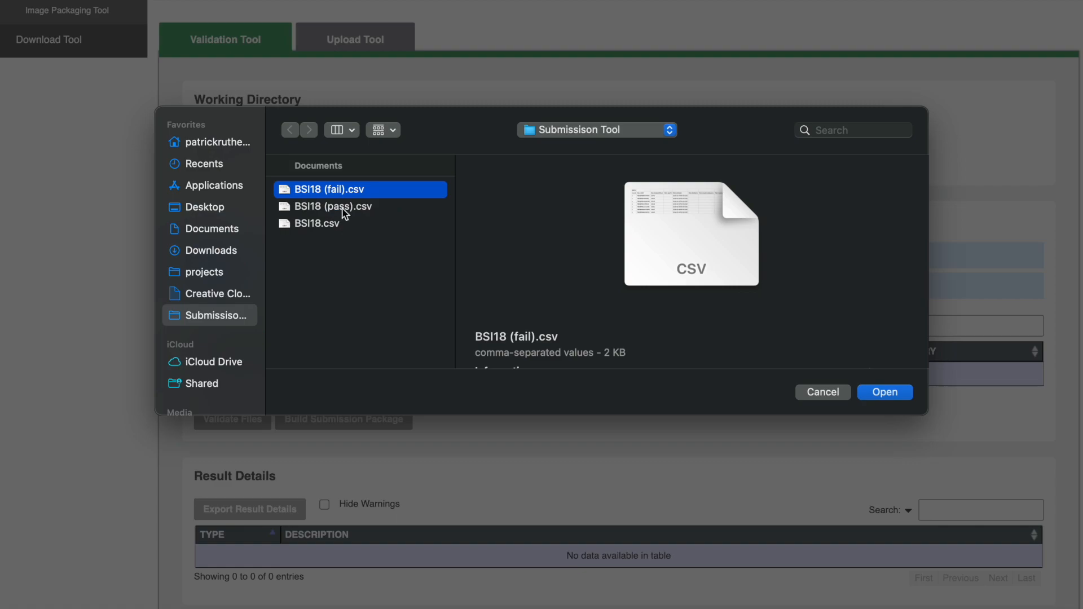
shift+click(343, 213)
click(885, 393)
click(568, 141)
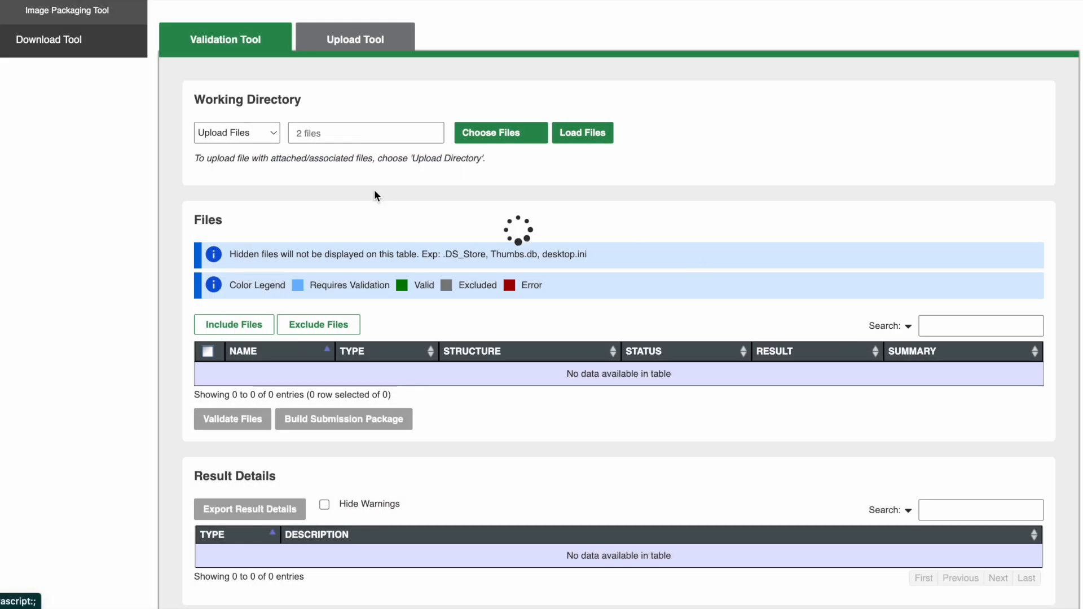
- Validate both reloaded BSI18 files and close the message dialog
scroll(353, 286, down, 2)
click(239, 402)
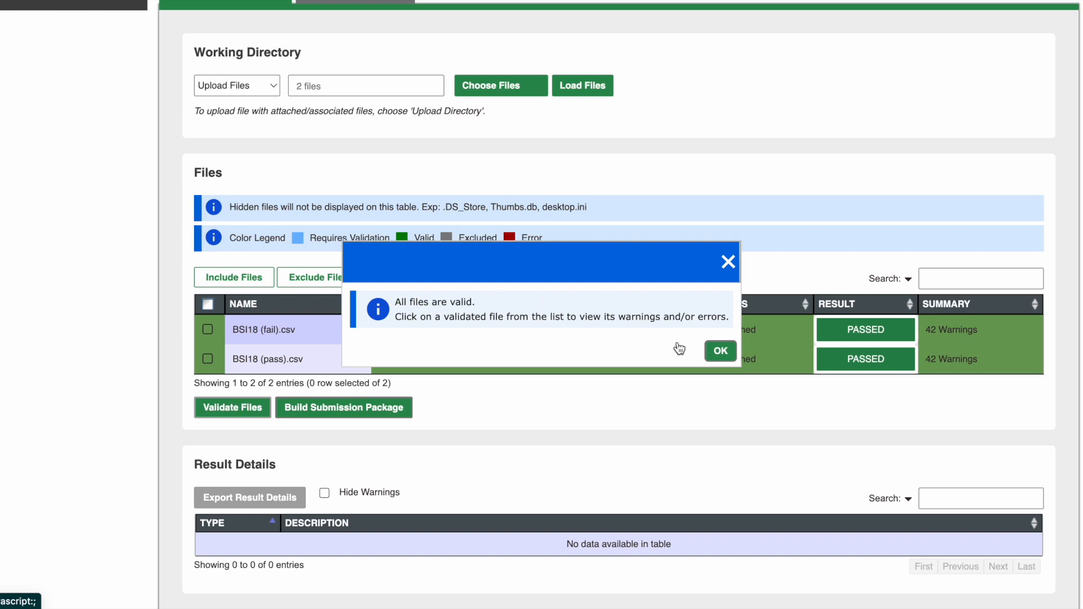
click(720, 350)
- Start building the submission package and choose Submission_Tool_Video_BSI as the study to submit to
click(358, 401)
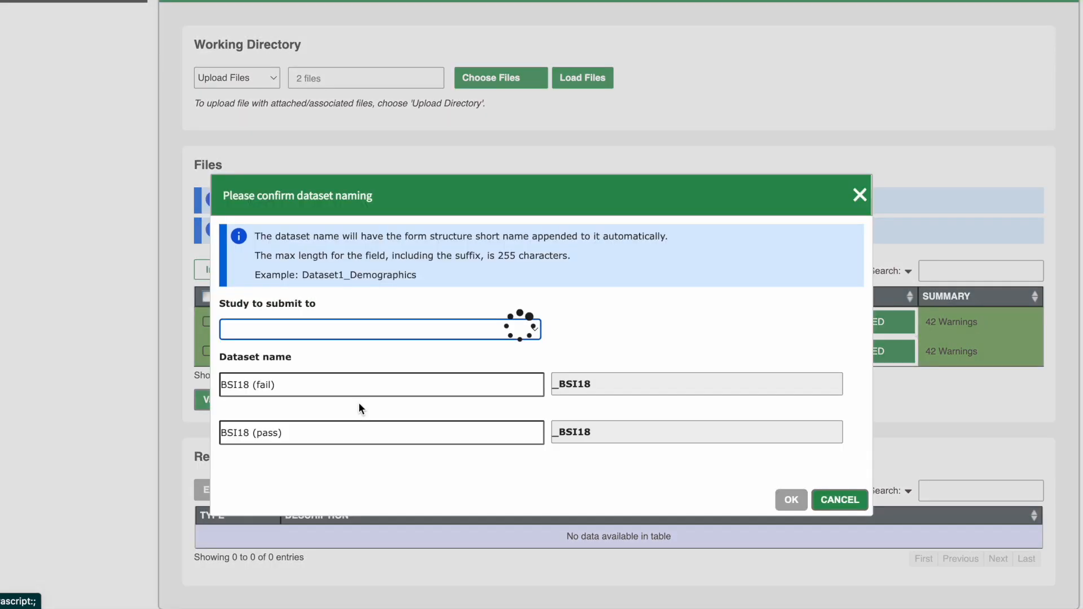
click(401, 336)
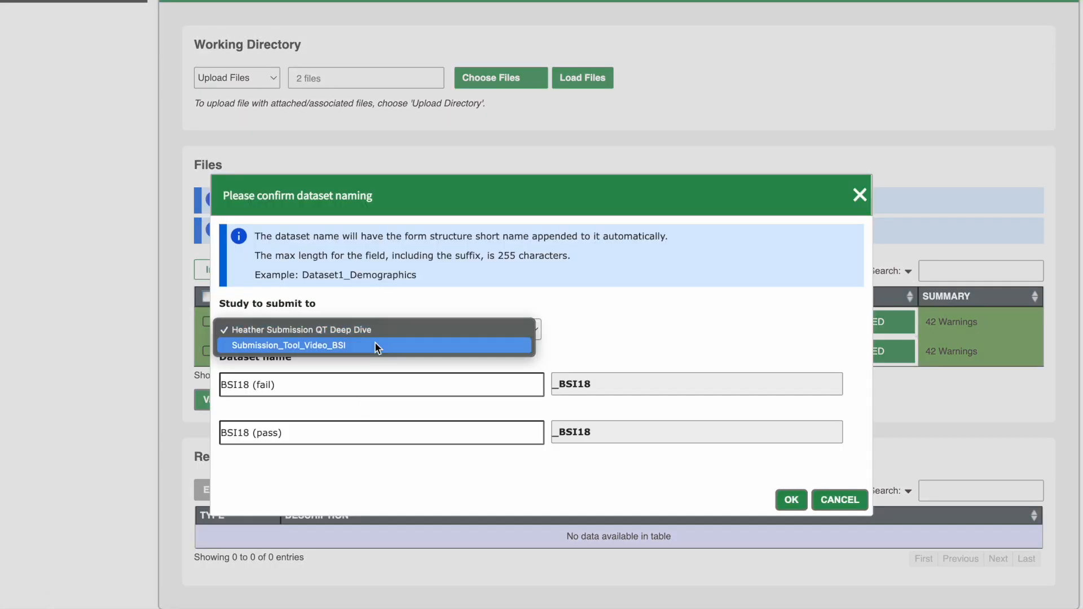
click(372, 346)
- Name the BSI18 (fail) dataset Participants_1-25_Fall_Submissions
drag(303, 390, 249, 386)
key(BackSpace)
key(BackSpace)
key(BackSpace)
key(BackSpace)
key(BackSpace)
key(BackSpace)
text(Participants_1-25_)
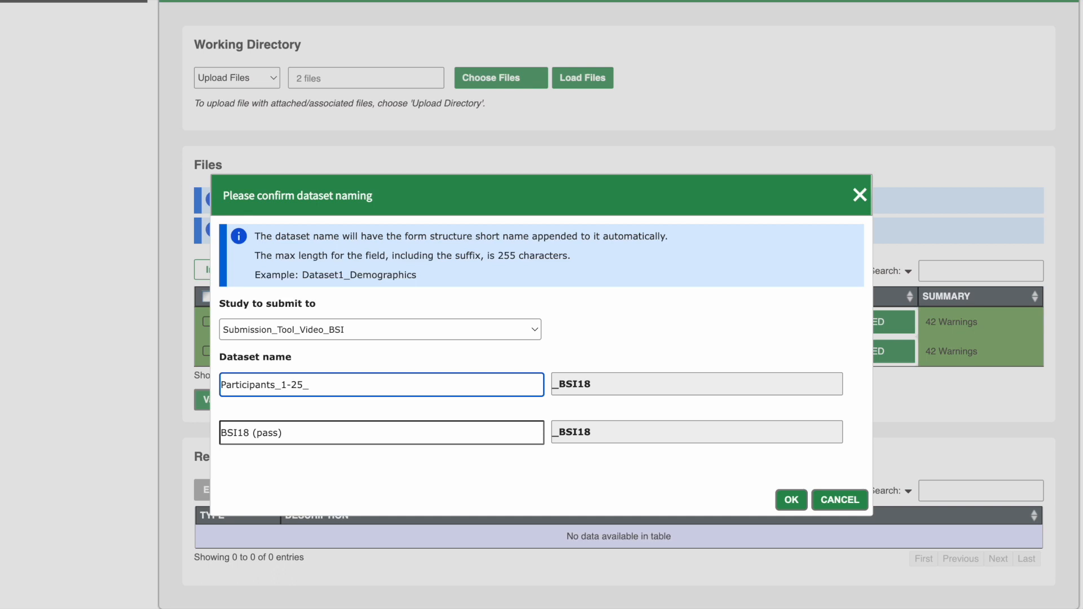
text(Fall_Submissions)
- Name the BSI18 (pass) dataset Participants_25-50_Spring_Submissions and confirm the dataset naming
click(362, 435)
key(ctrl+a)
text(Participants)
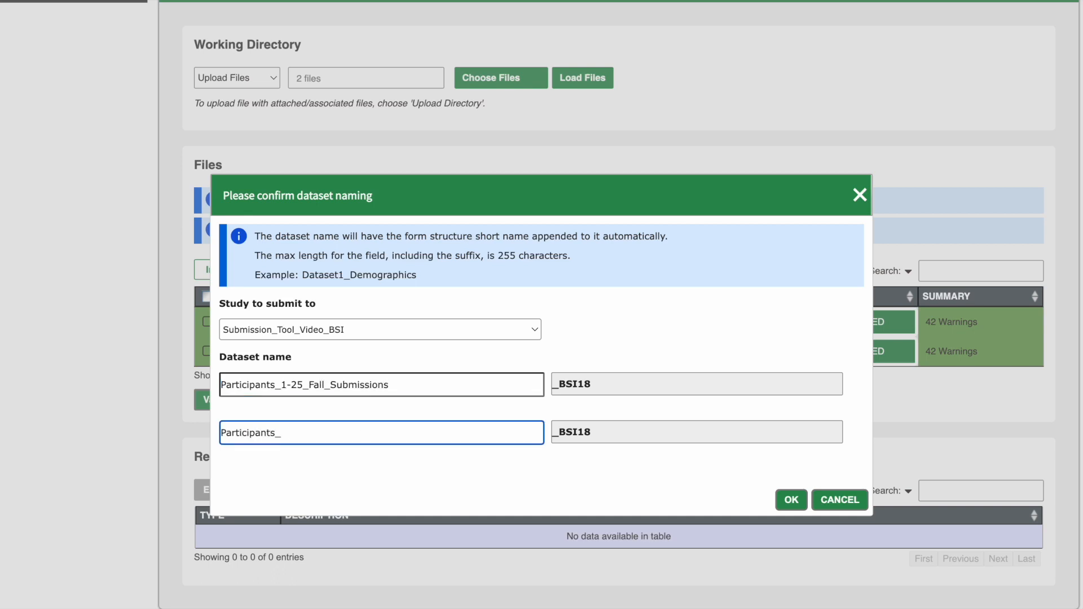
text(_25-50_Spring_Submissions)
key(Return)
click(643, 369)
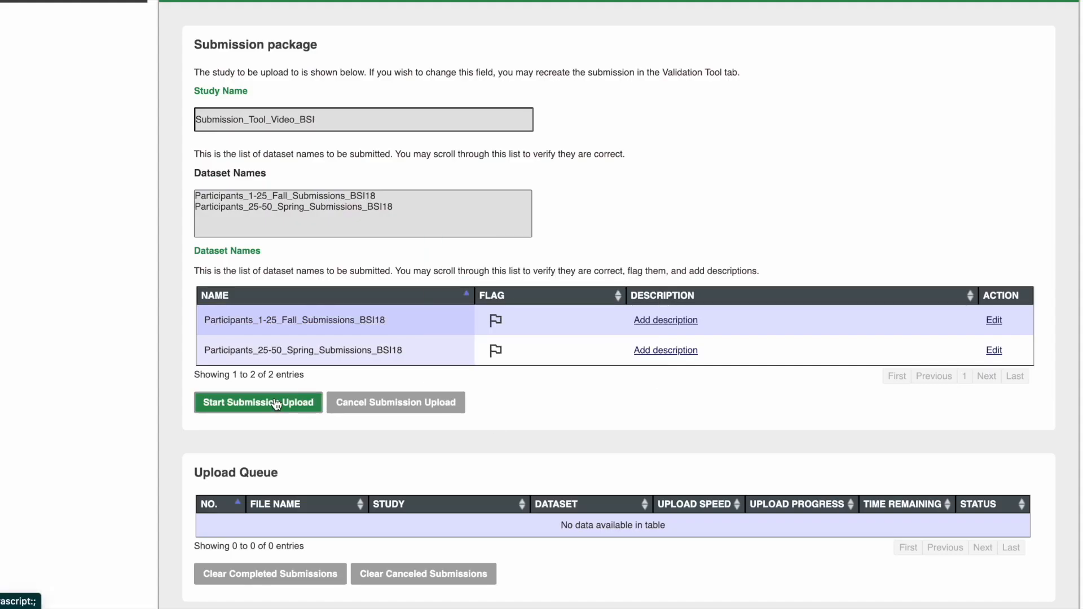
- Add the description "First 25 participants from fall study" to the Participants_1-25_Fall_Submissions_BSI18 dataset
click(679, 321)
click(680, 323)
text(First 25 participants from fall study)
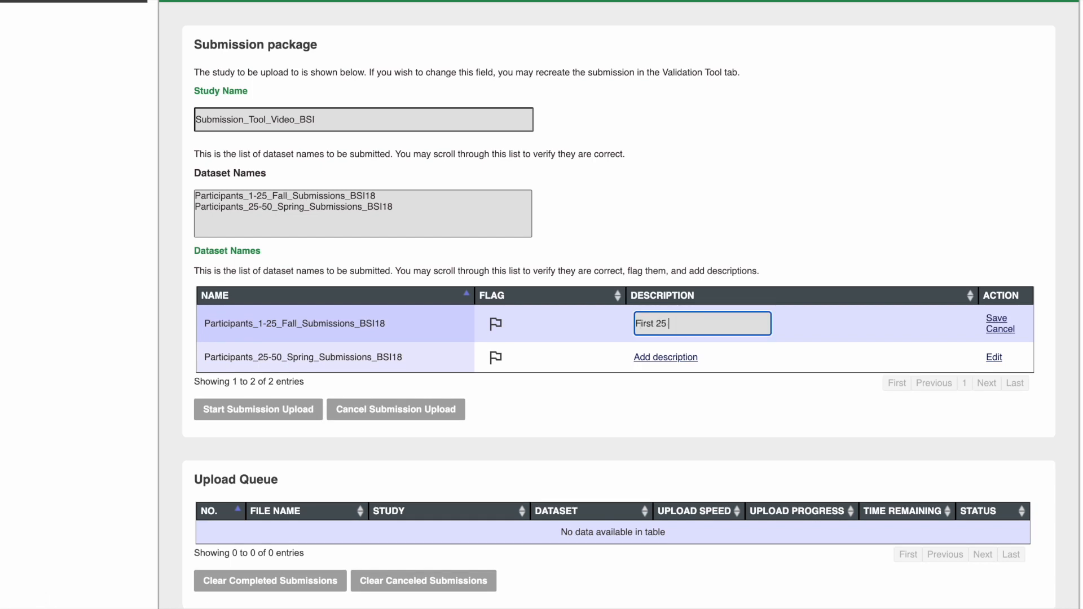
key(Return)
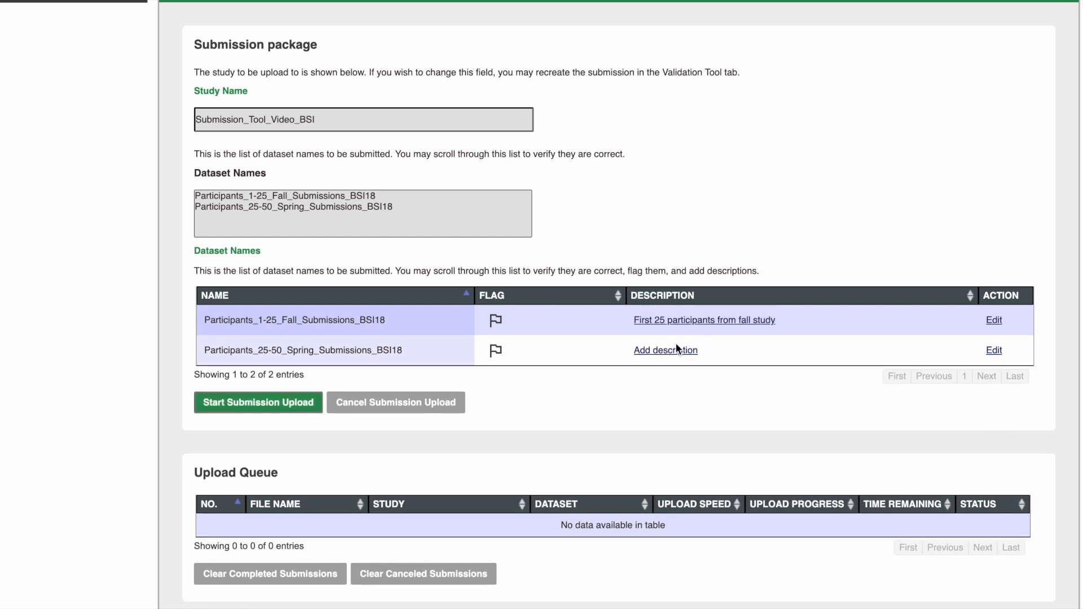
- Add and save the description "Second 25 participants from Spring study" for the Participants_25-50_Spring_Submissions_BSI18 dataset
click(682, 354)
text(Second 25 partic)
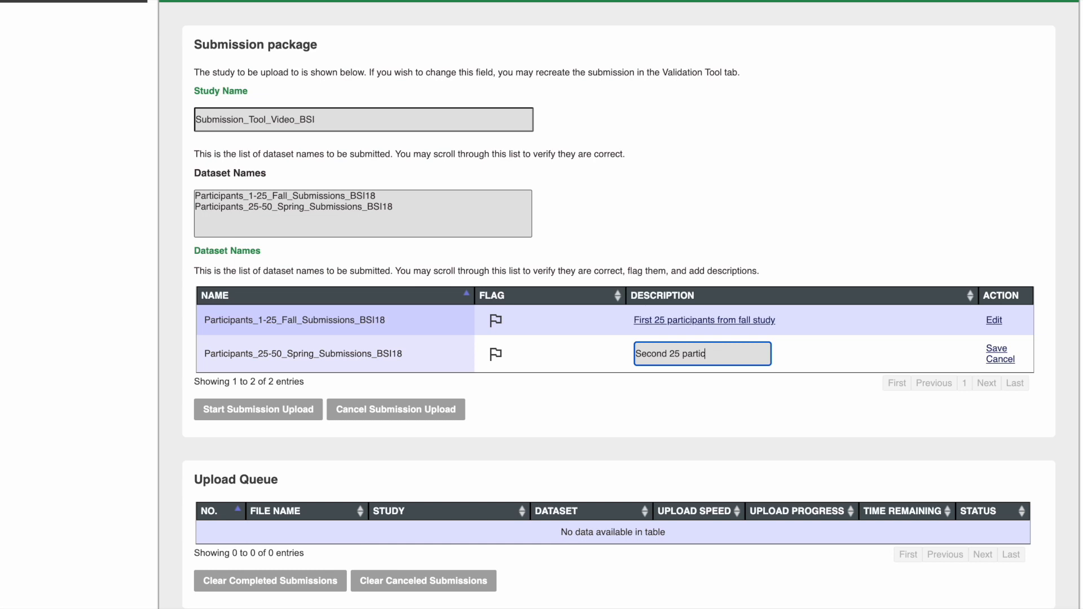
text(ipants from Spring study)
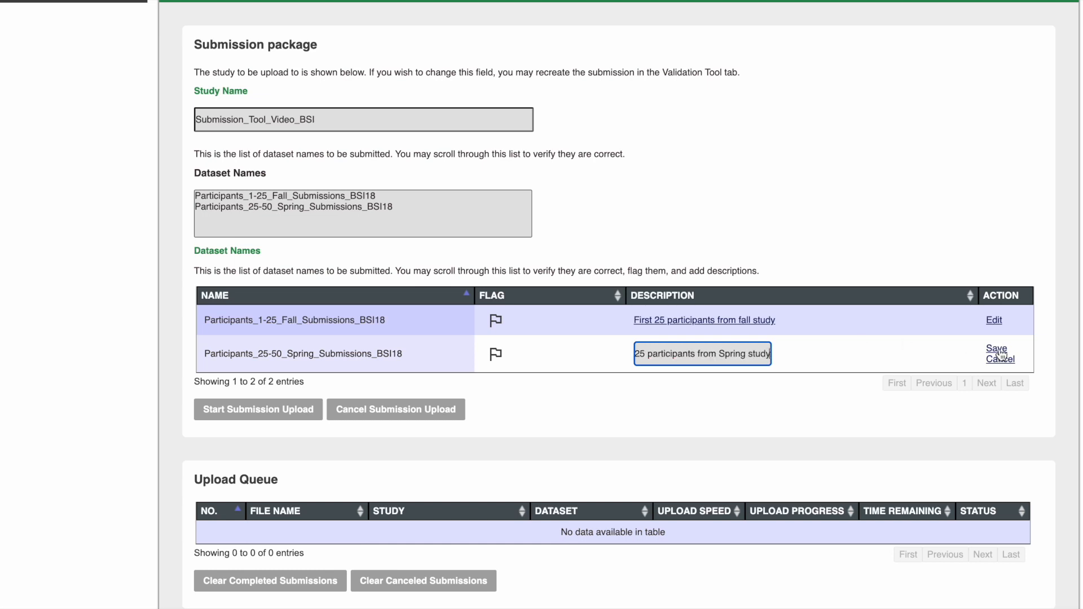
click(997, 349)
- Change the first dataset's description to "First 25 participants from Fall study" and flag that dataset
click(994, 320)
click(744, 324)
key(BackSpace)
text(F)
click(997, 319)
click(495, 322)
scroll(583, 399, down, 1)
click(996, 303)
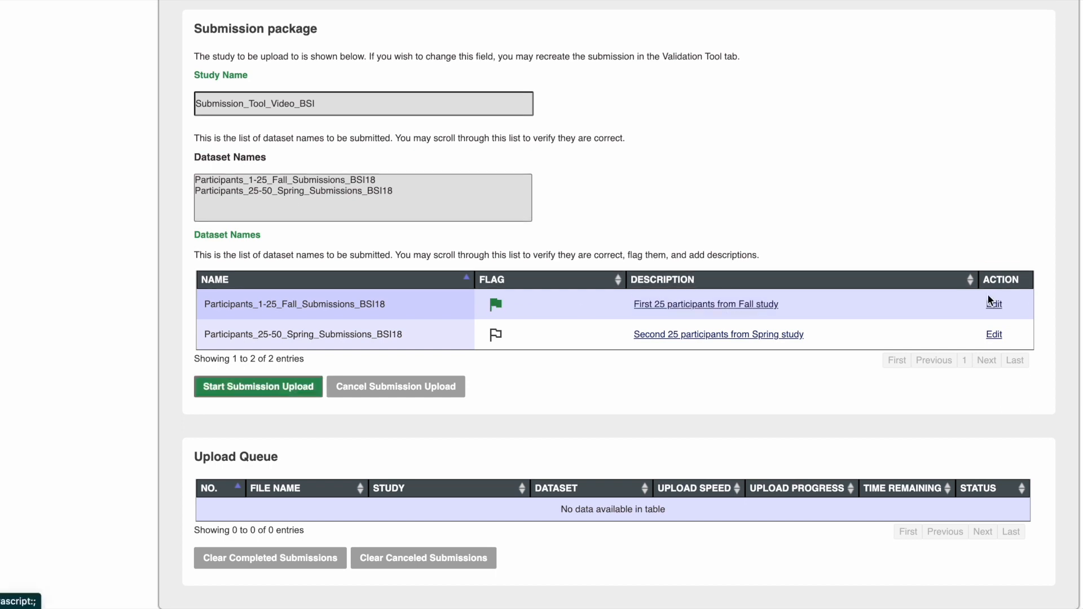
- Start the submission upload, accept the submission times warning, close the completion dialog and check the upload queue
click(275, 394)
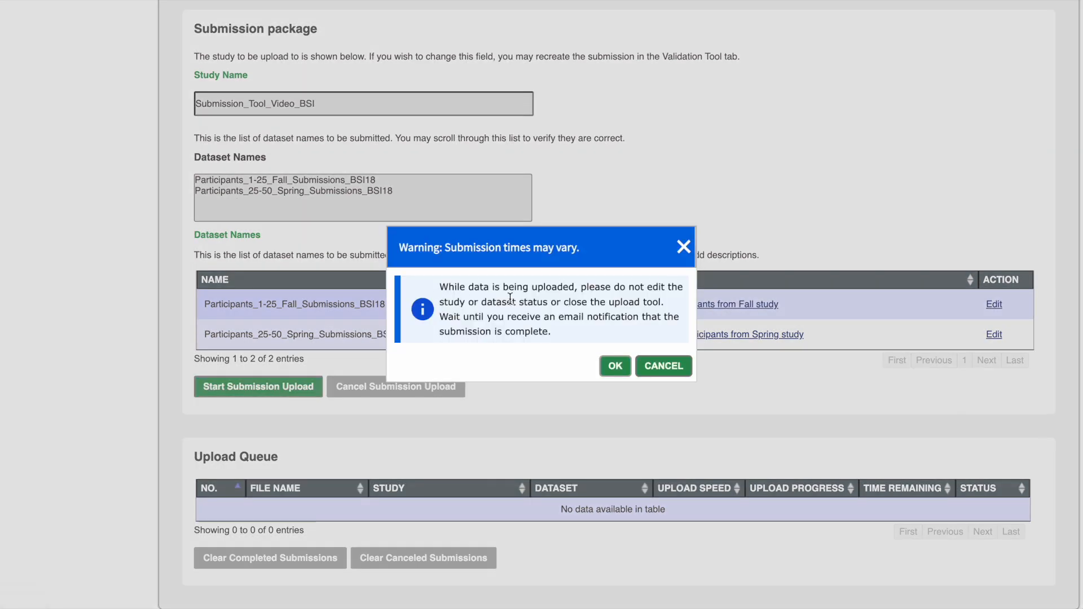
click(612, 364)
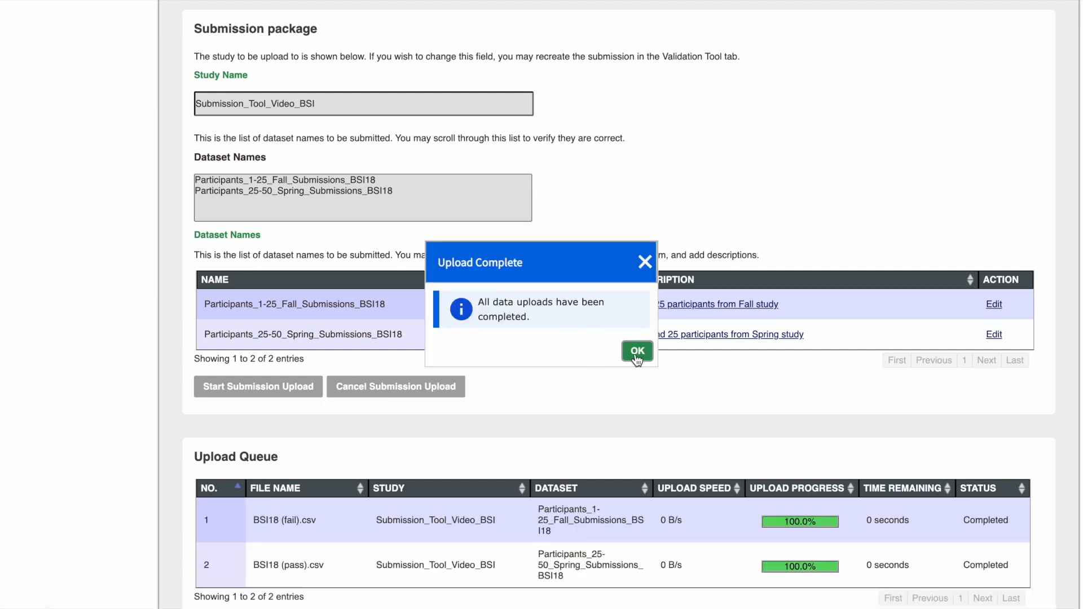
click(637, 355)
scroll(635, 391, down, 2)
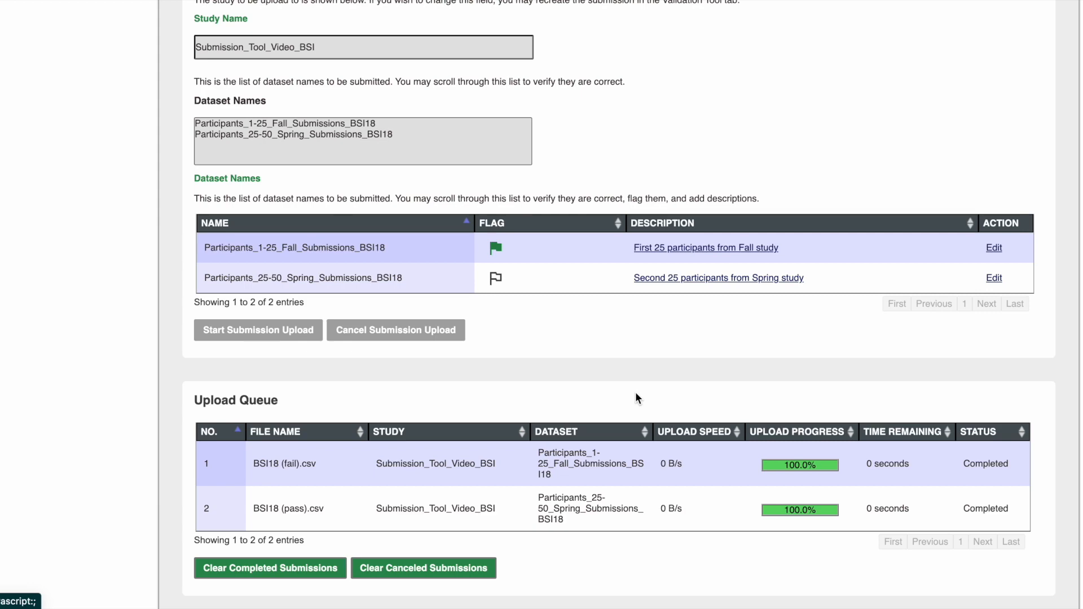
- Search the Data Repository studies for "Submission", open Submission_Tool_Video_BSI and view its dataset submissions
scroll(636, 395, up, 6)
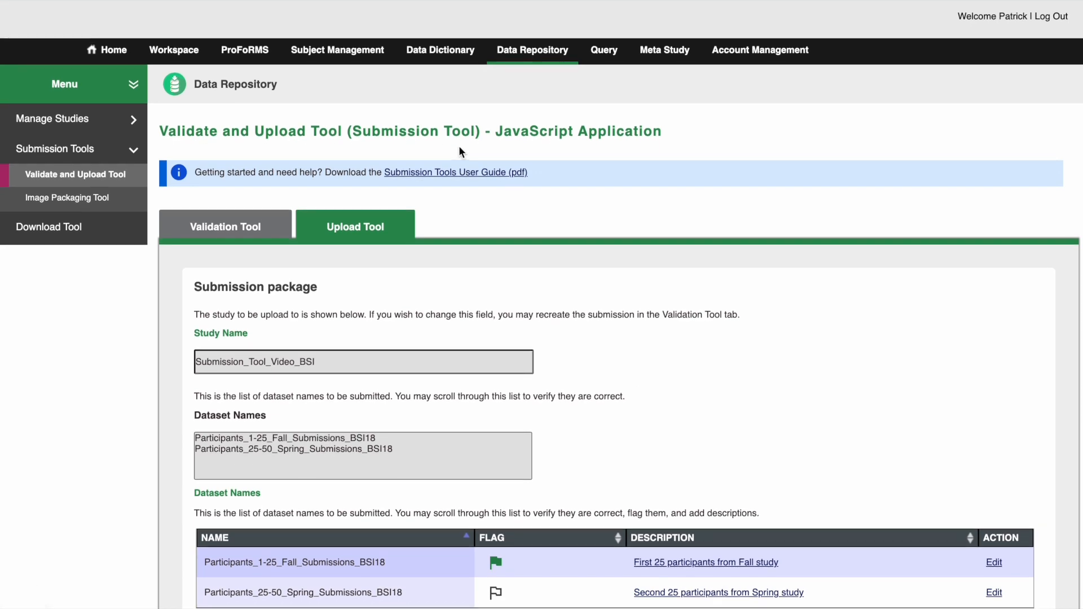
click(522, 50)
click(1008, 217)
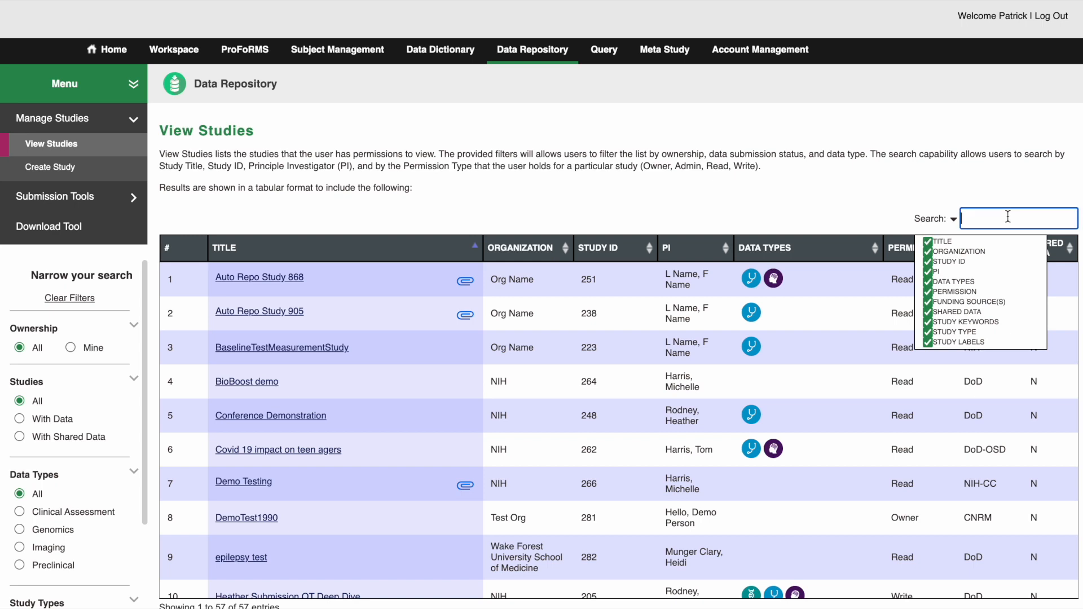
text(Submission)
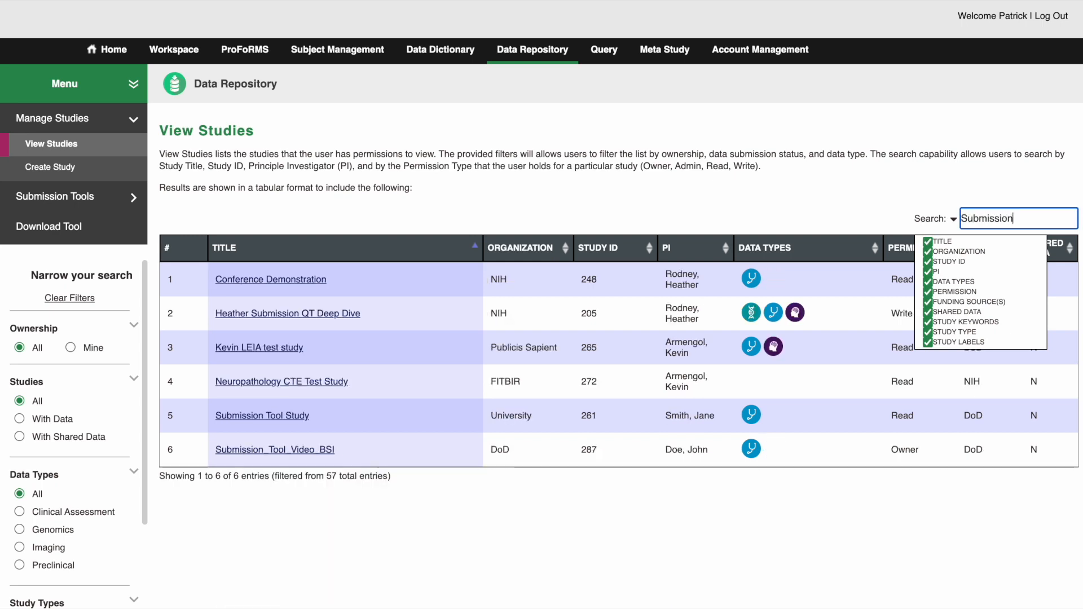
click(355, 188)
click(310, 450)
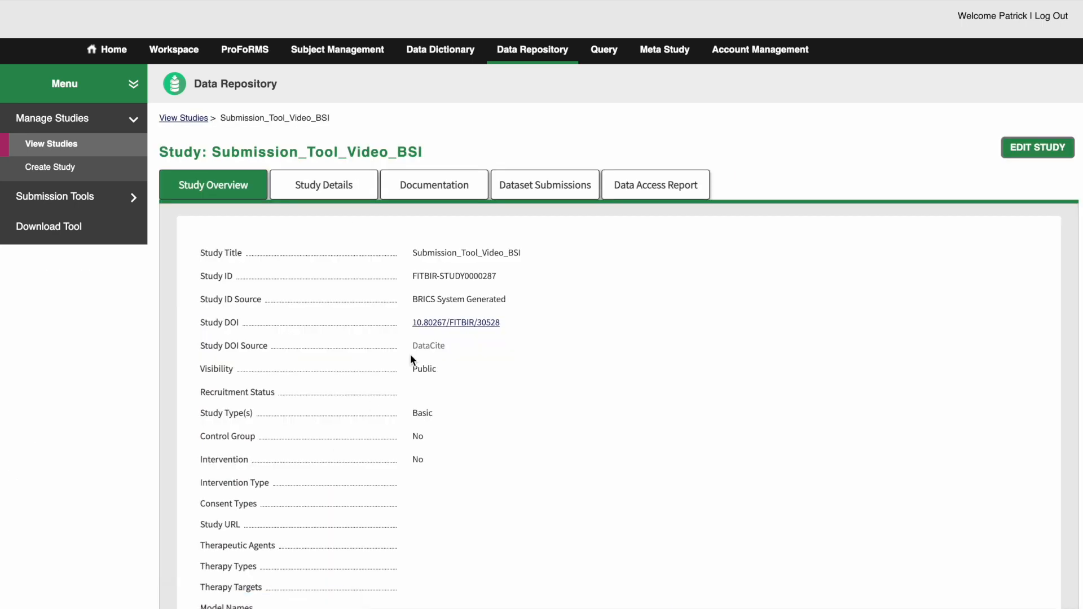
click(547, 193)
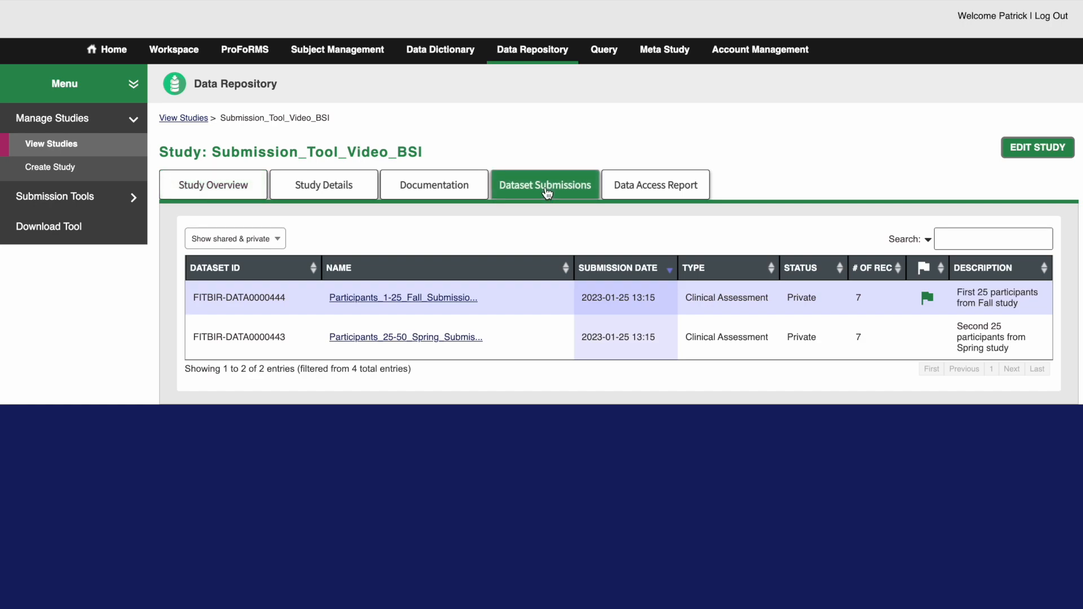